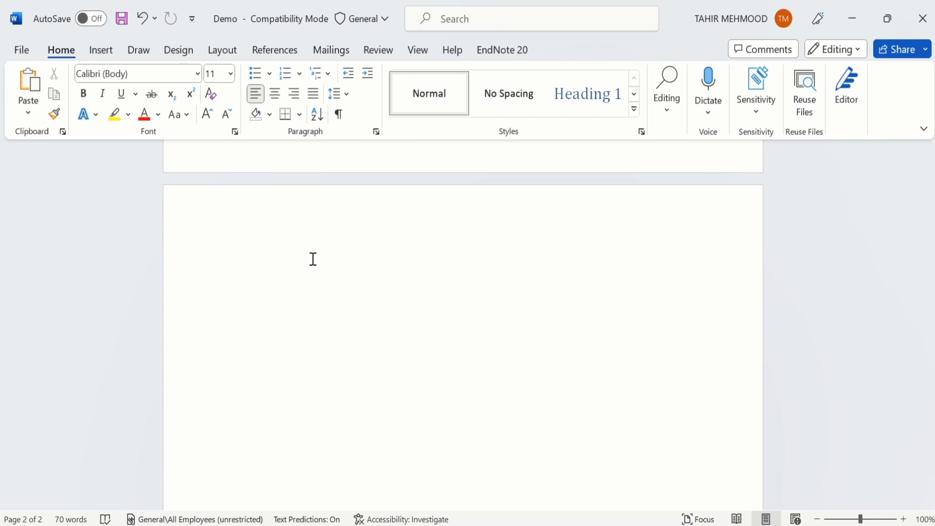
# - Insert a 5-column, 4-row table on page two, then select and delete it
pyautogui.click(101, 51)
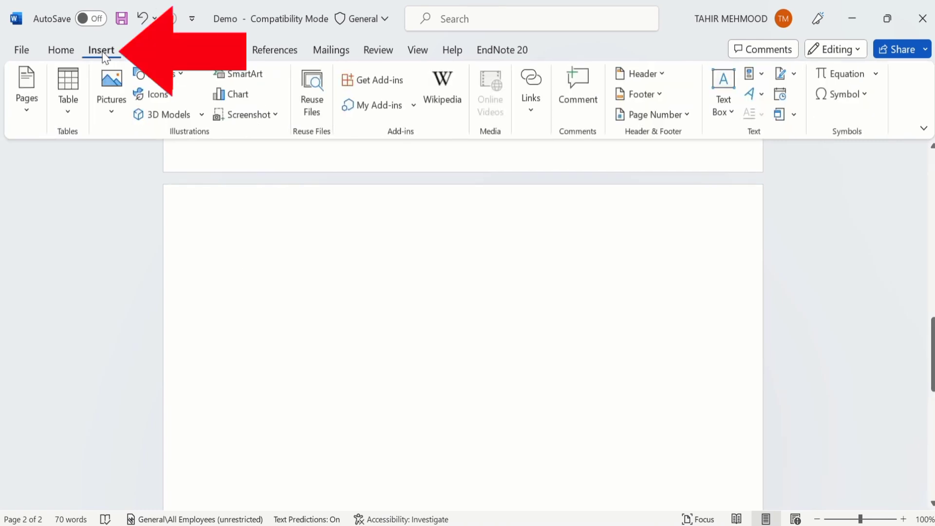
pyautogui.click(67, 111)
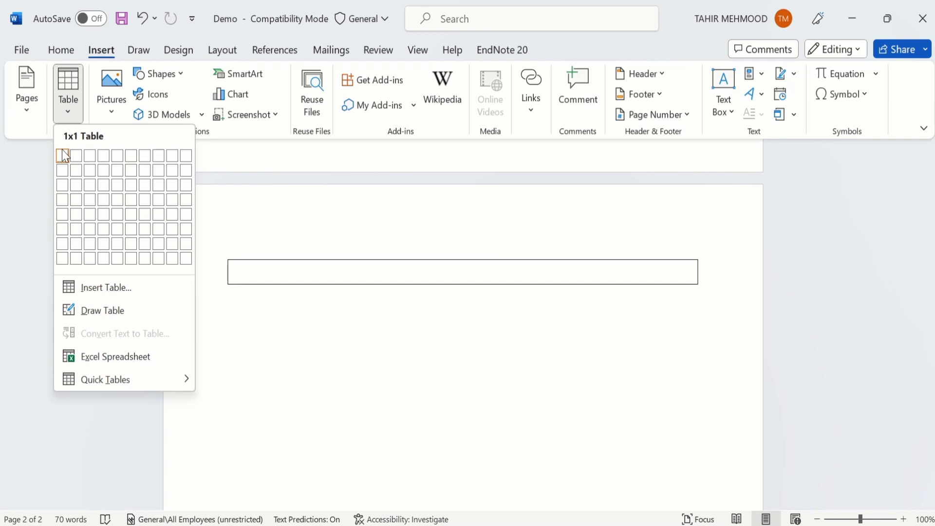
pyautogui.click(119, 197)
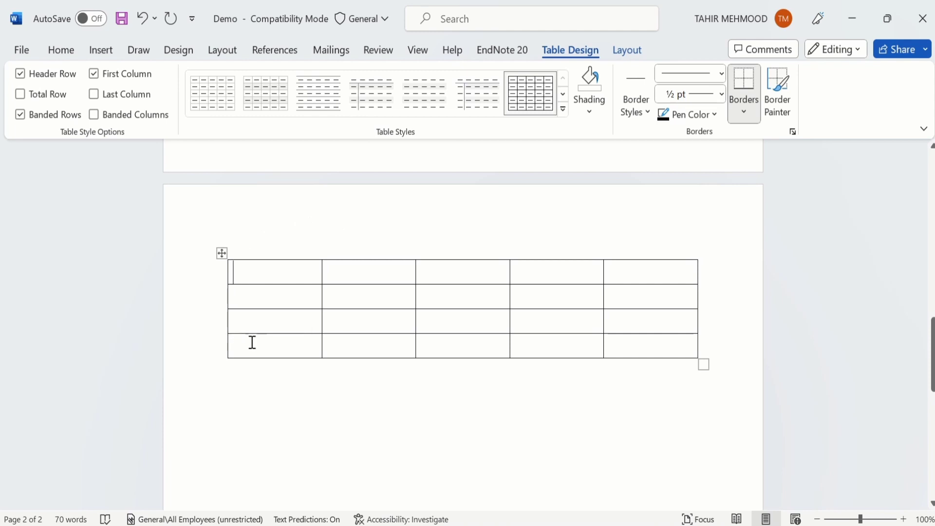
pyautogui.click(221, 253)
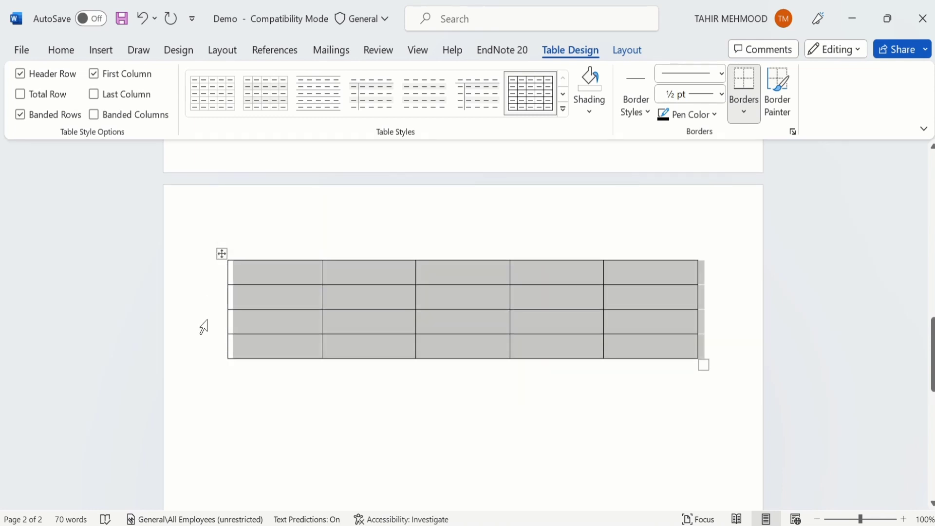
pyautogui.press('BackSpace')
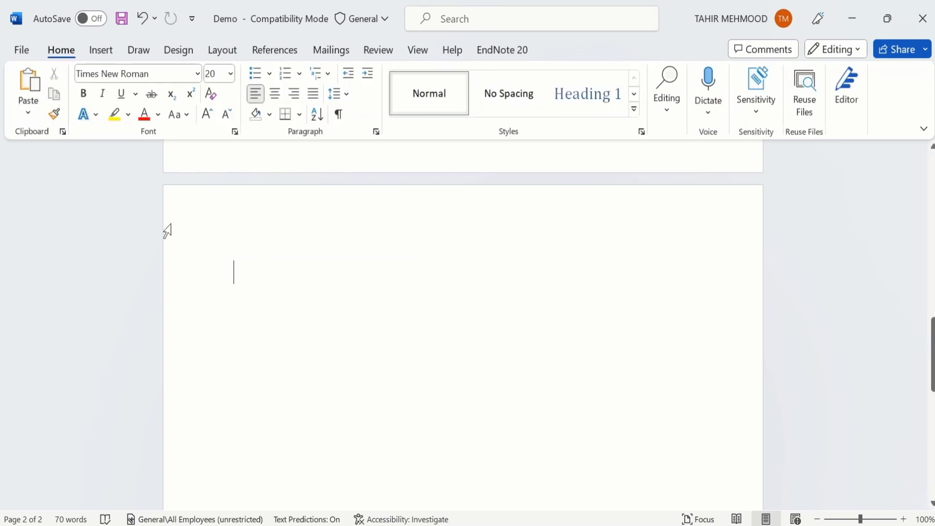
pyautogui.click(105, 51)
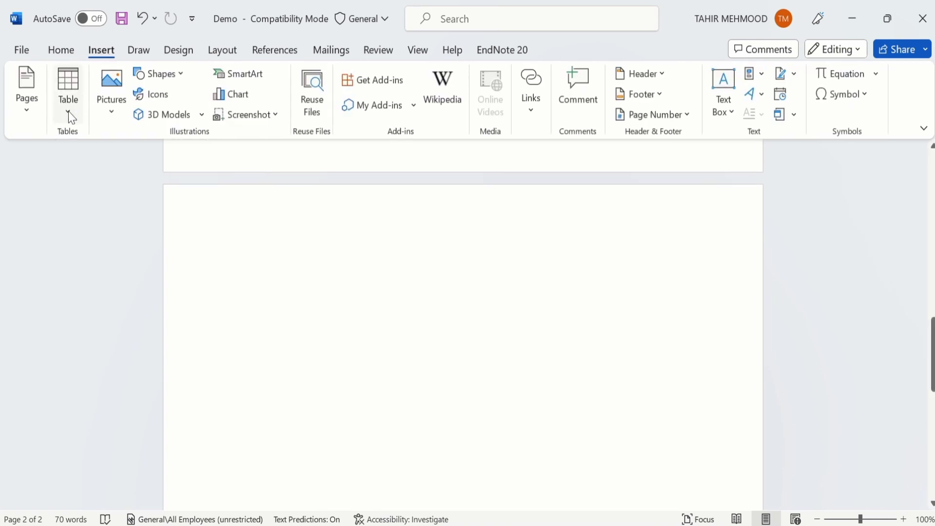
pyautogui.click(70, 116)
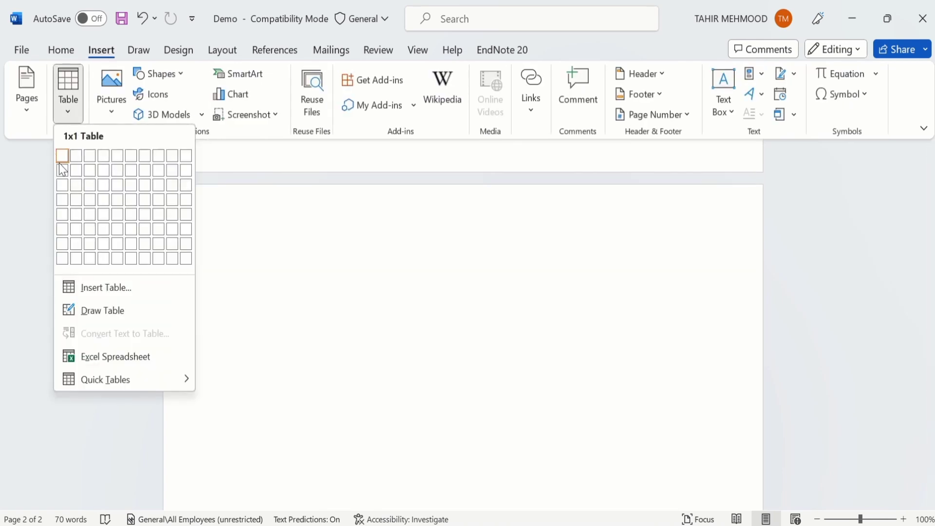
pyautogui.click(108, 288)
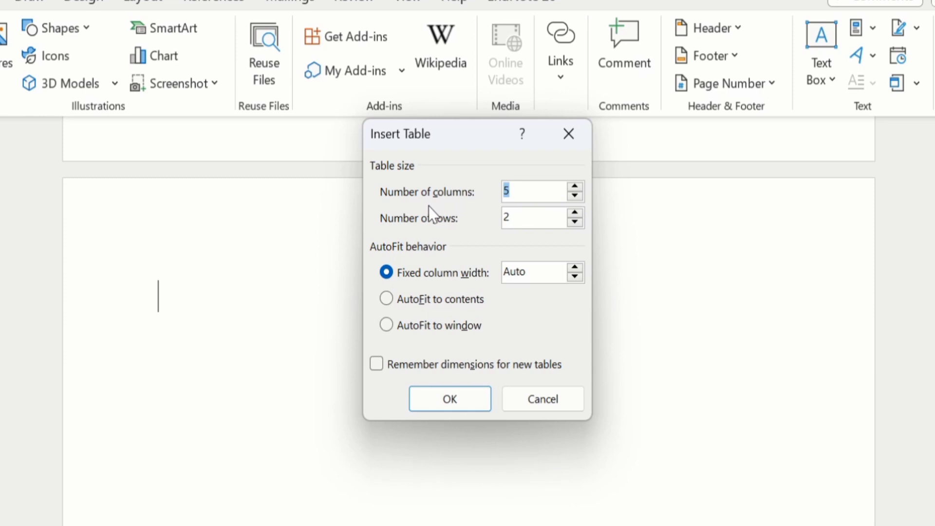
pyautogui.click(511, 219)
pyautogui.press('BackSpace')
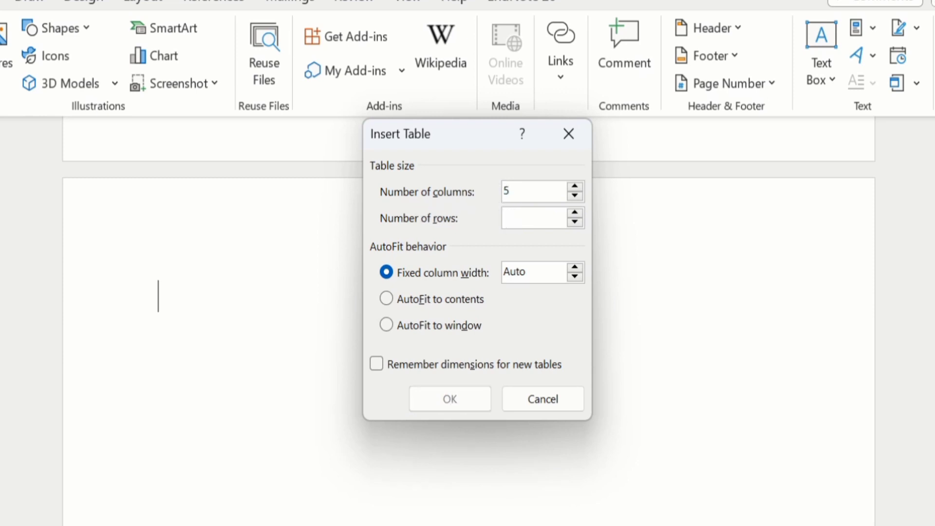
pyautogui.write('5')
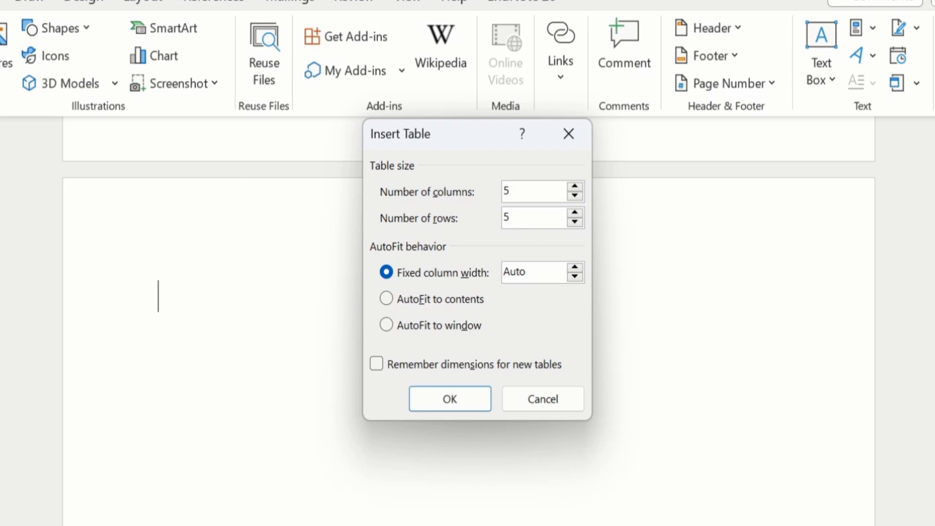
pyautogui.click(575, 215)
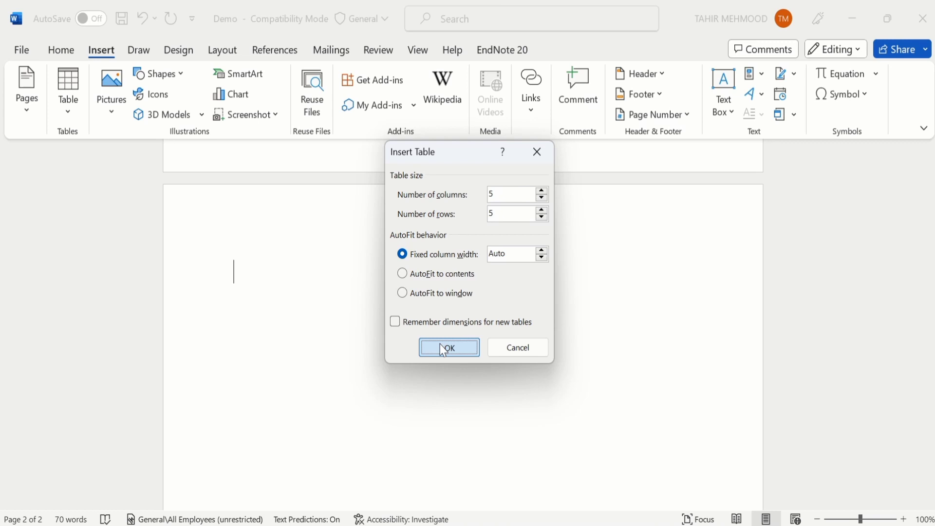
pyautogui.click(440, 399)
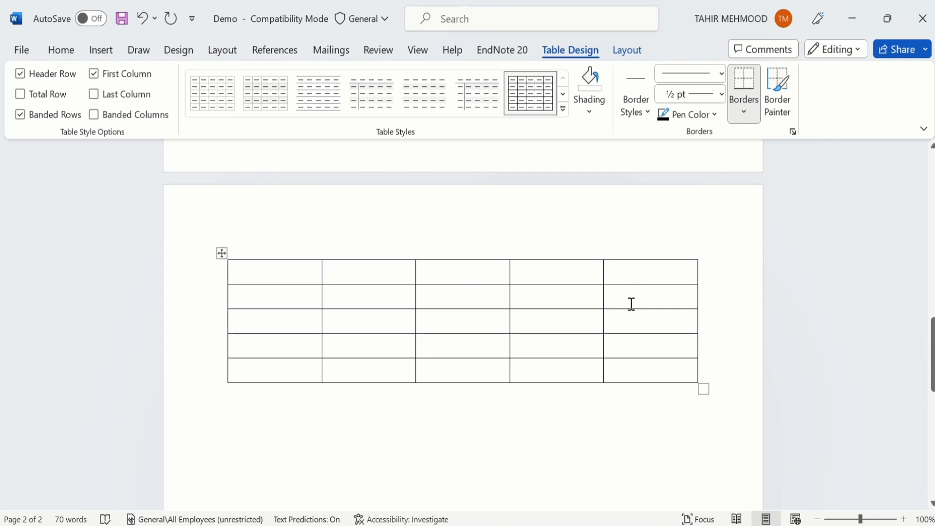
pyautogui.click(220, 254)
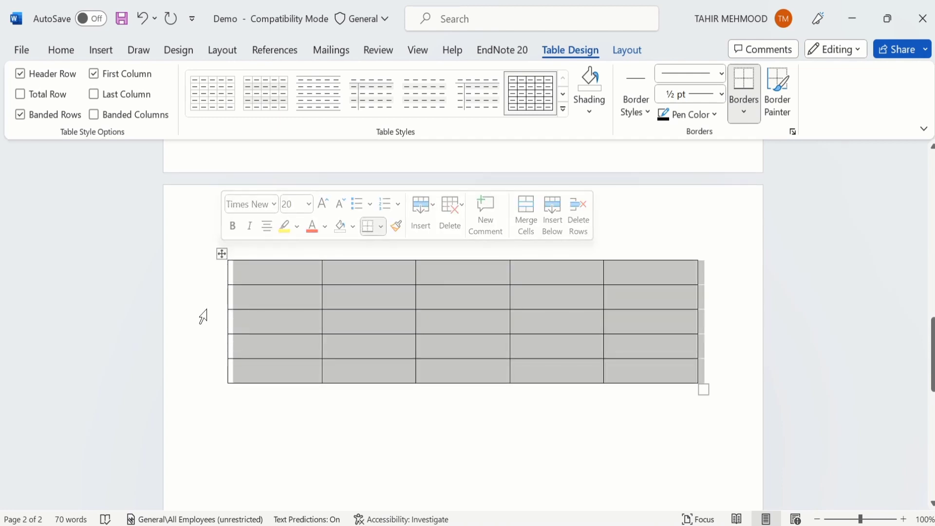
pyautogui.press('BackSpace')
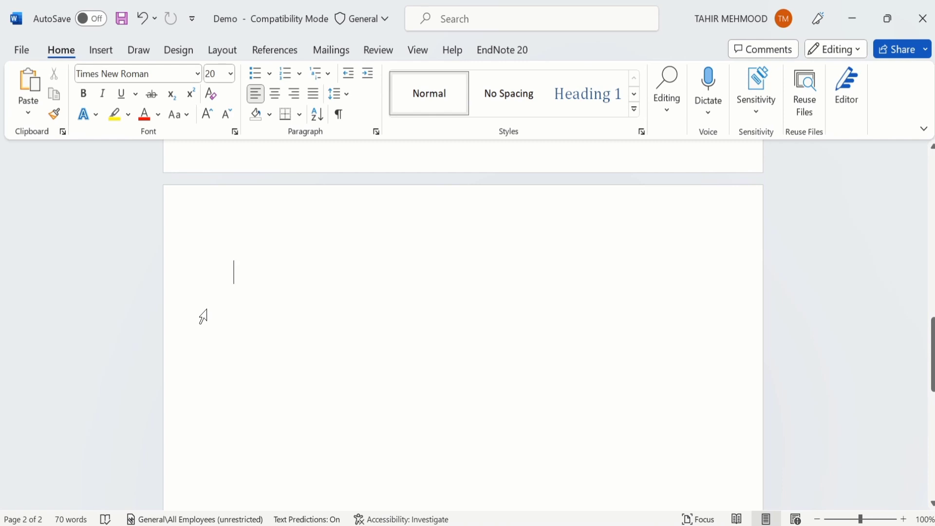
# - Use Draw Table to draw a table outline with two column dividers and two row lines
pyautogui.click(103, 50)
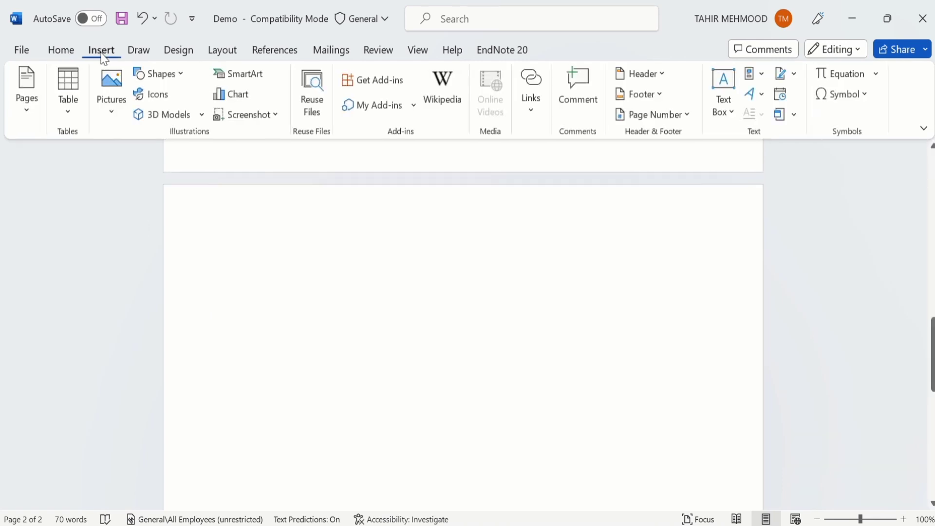
pyautogui.click(69, 111)
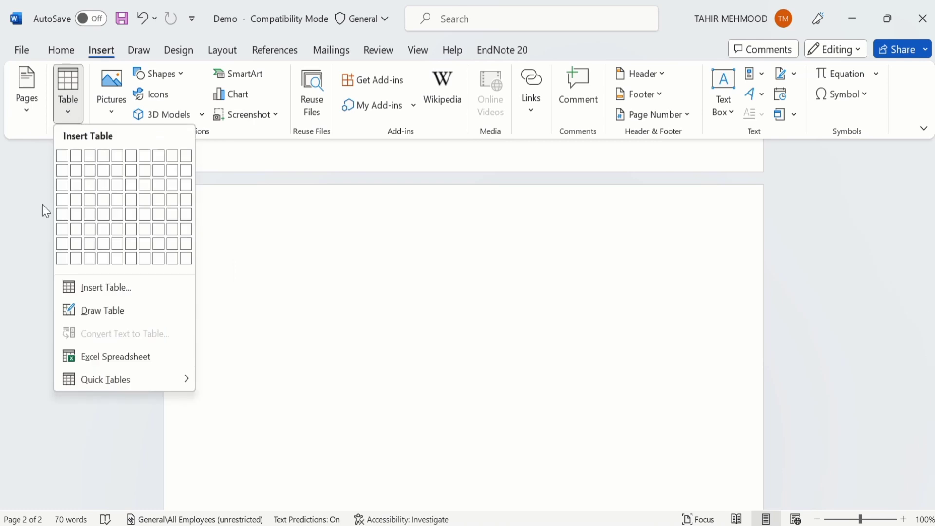
pyautogui.click(112, 311)
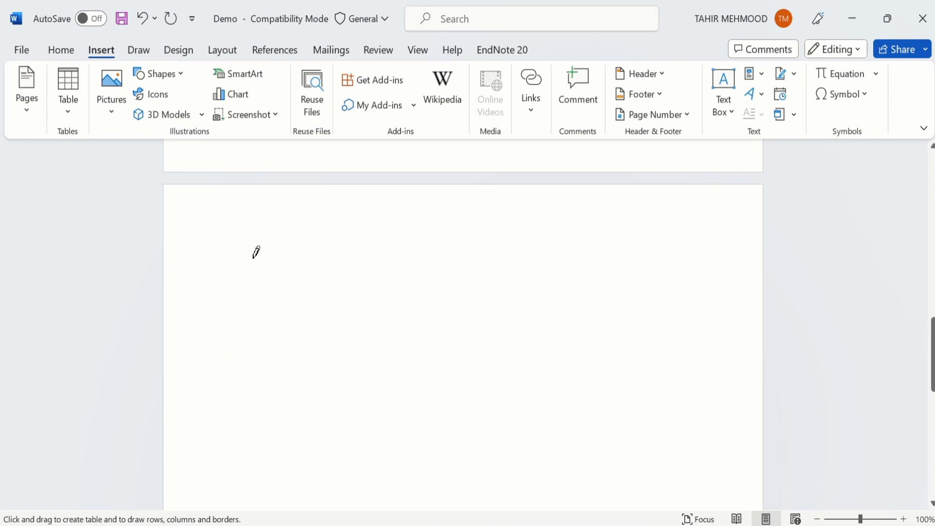
pyautogui.moveTo(244, 252)
pyautogui.mouseDown()
pyautogui.moveTo(314, 262)
pyautogui.moveTo(382, 295)
pyautogui.moveTo(488, 358)
pyautogui.moveTo(514, 403)
pyautogui.moveTo(554, 421)
pyautogui.mouseUp()
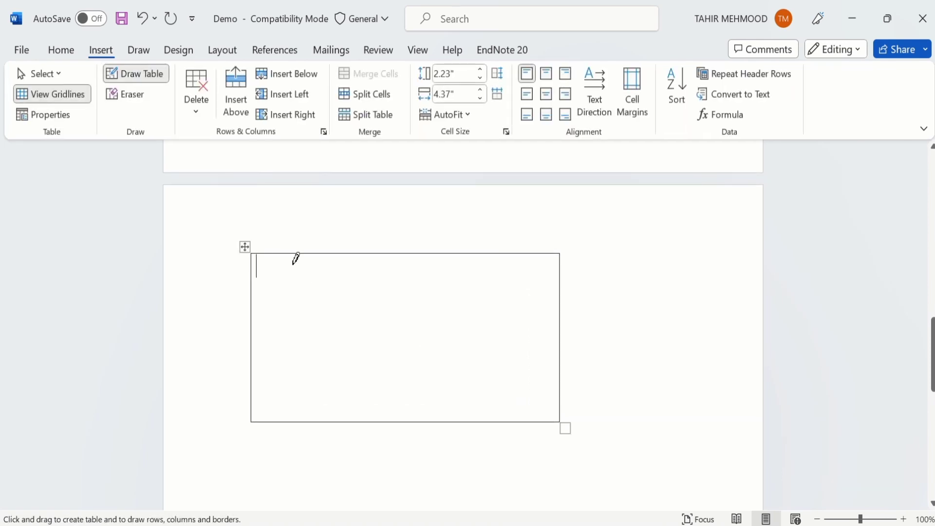
pyautogui.moveTo(282, 249); pyautogui.dragTo(283, 349)
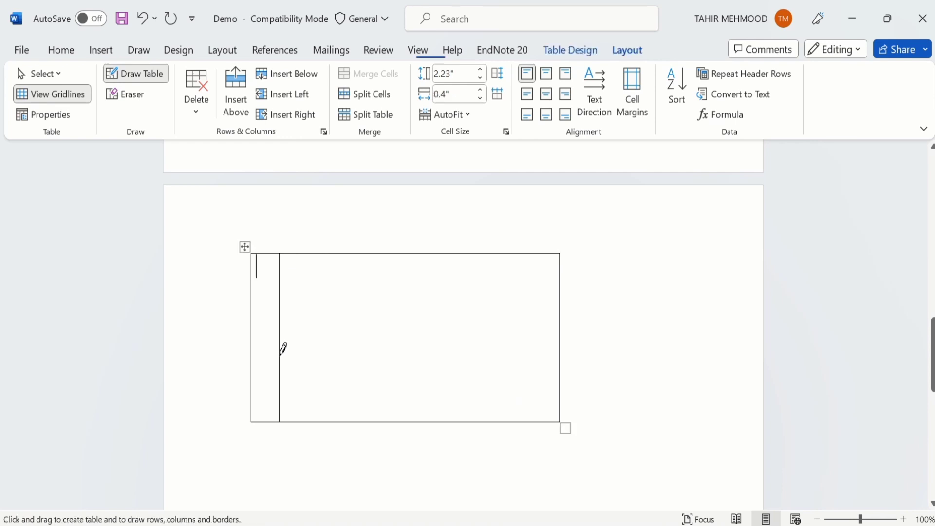
pyautogui.moveTo(336, 252); pyautogui.dragTo(337, 400)
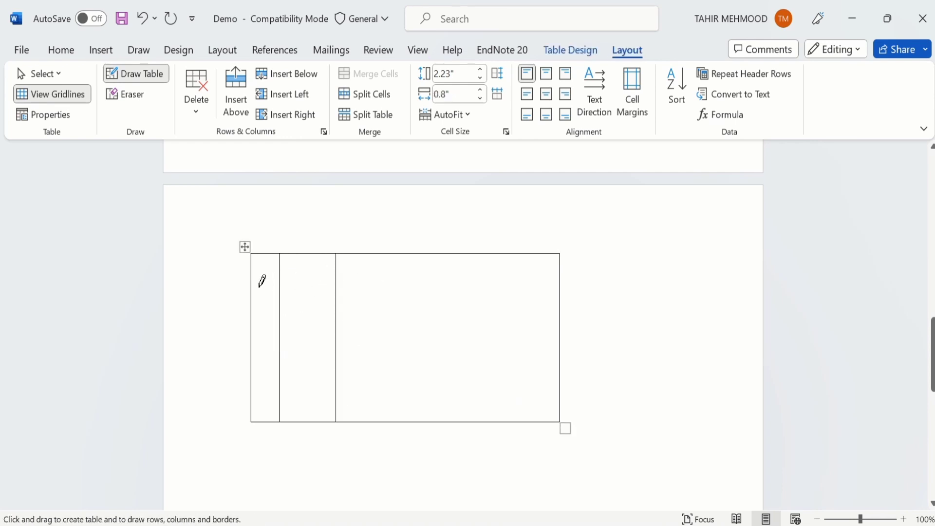
pyautogui.moveTo(255, 278); pyautogui.dragTo(494, 282)
pyautogui.moveTo(255, 324); pyautogui.dragTo(476, 316)
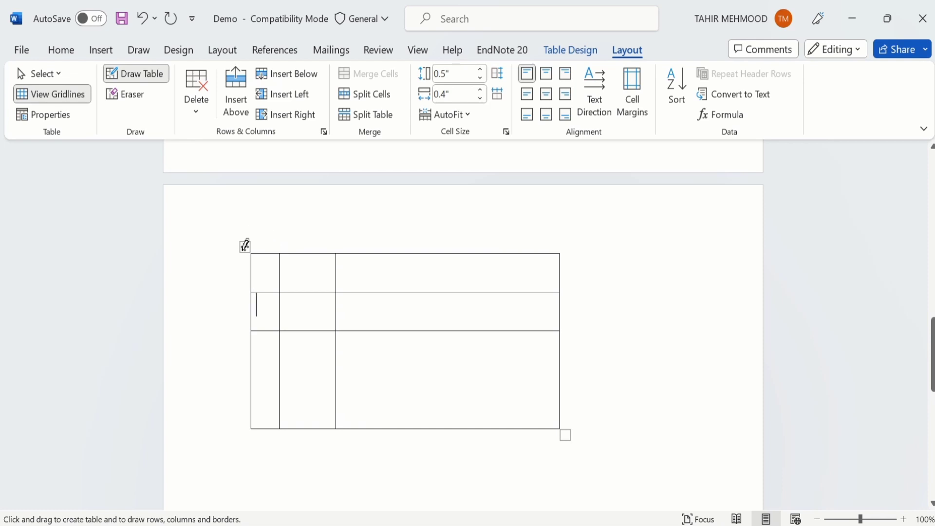
# - Stop drawing and delete the hand-drawn table
pyautogui.click(148, 77)
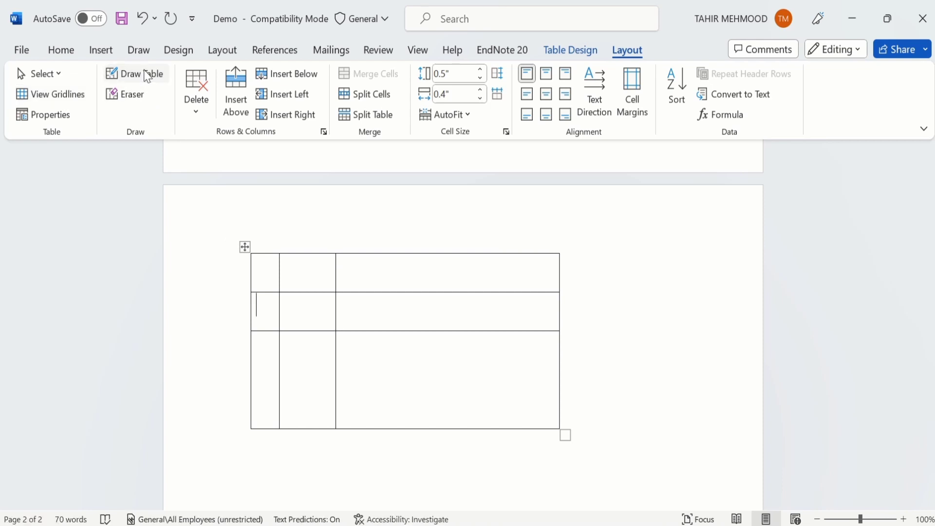
pyautogui.click(244, 247)
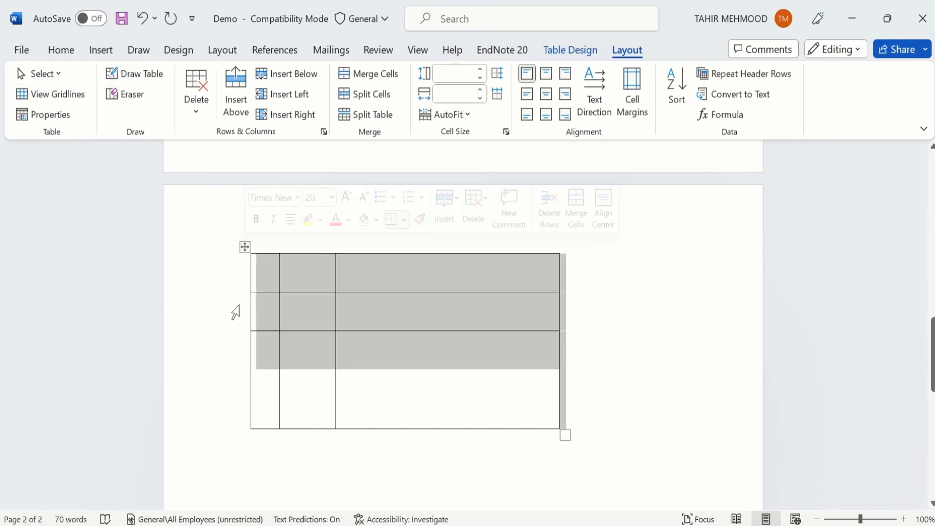
pyautogui.press('BackSpace')
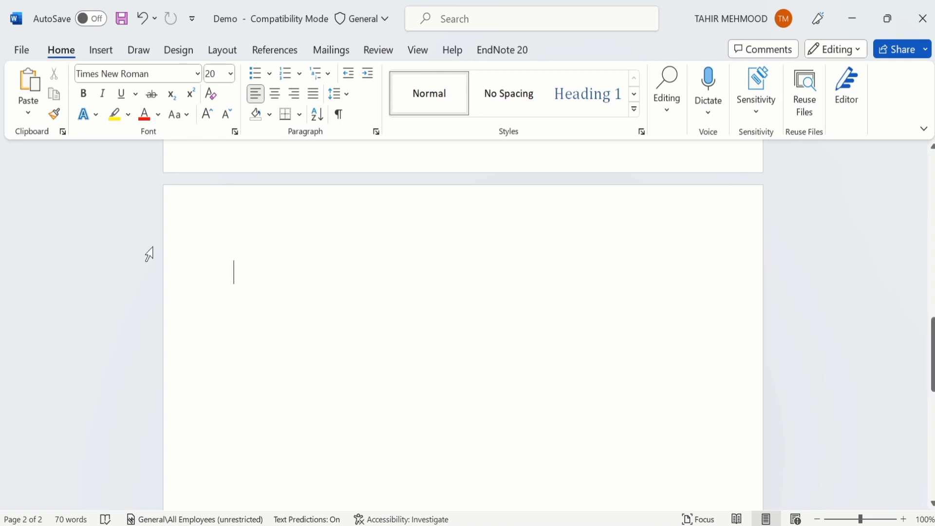
# - Insert the Double Table quick table listing the Greek alphabet from the Quick Tables gallery
pyautogui.click(107, 53)
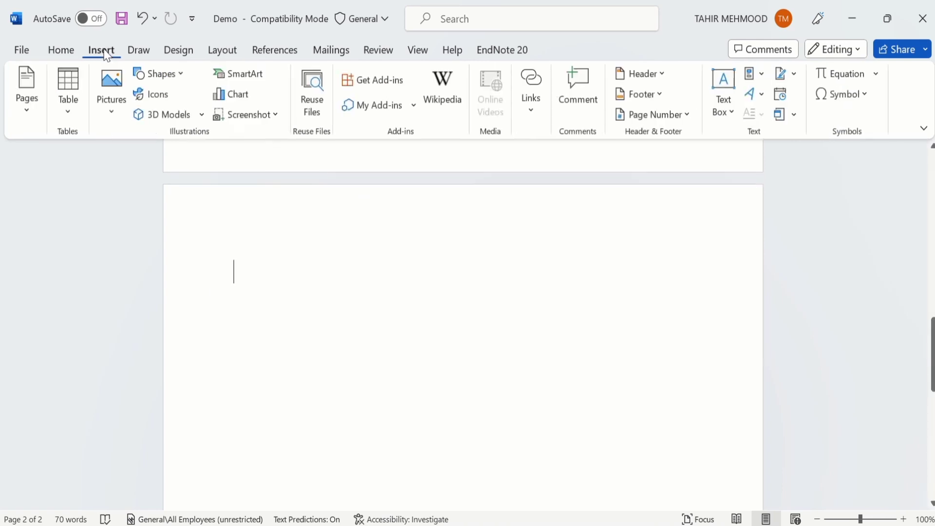
pyautogui.click(68, 112)
pyautogui.moveTo(102, 380)
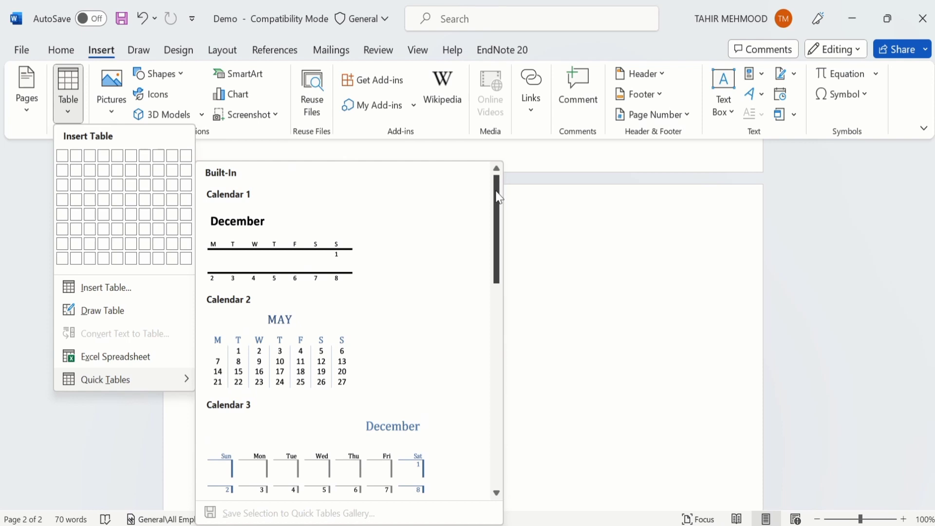
pyautogui.moveTo(497, 195); pyautogui.dragTo(508, 356)
pyautogui.scroll(-2, 509, 371)
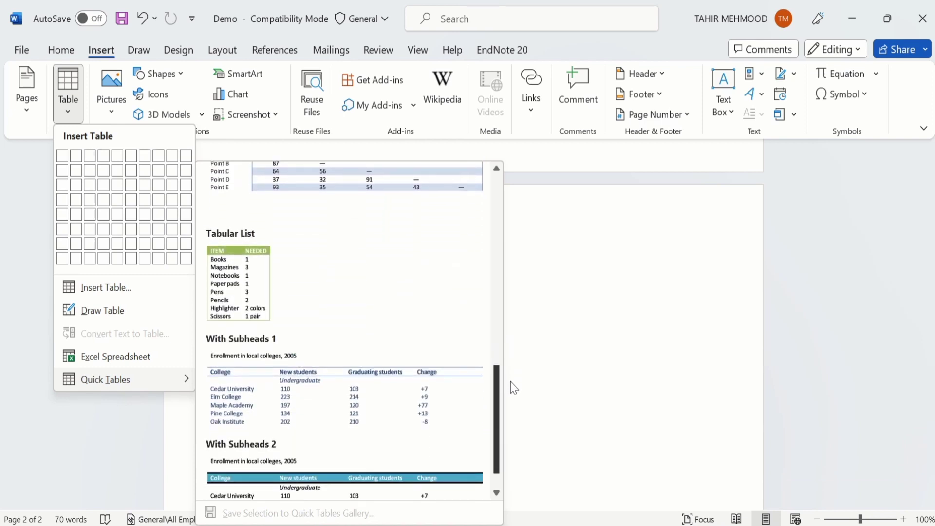
pyautogui.scroll(-1, 511, 392)
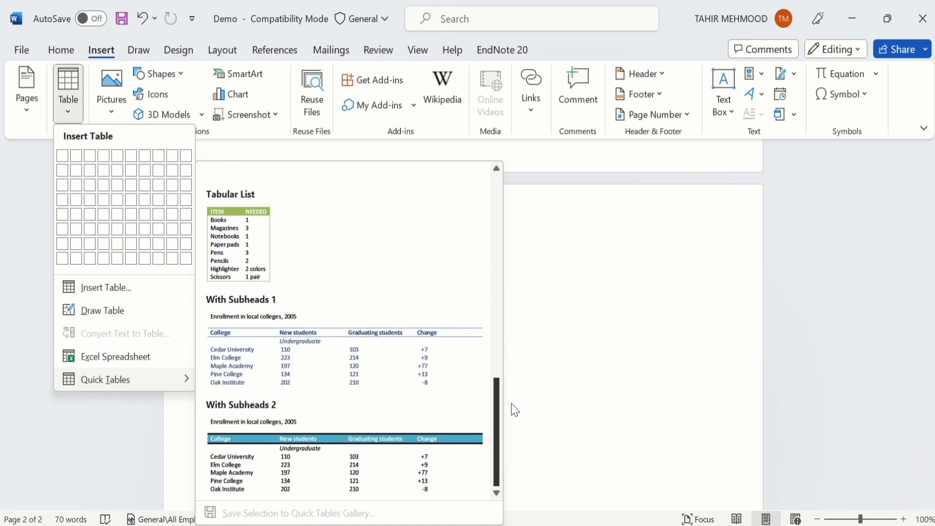
pyautogui.scroll(7, 507, 363)
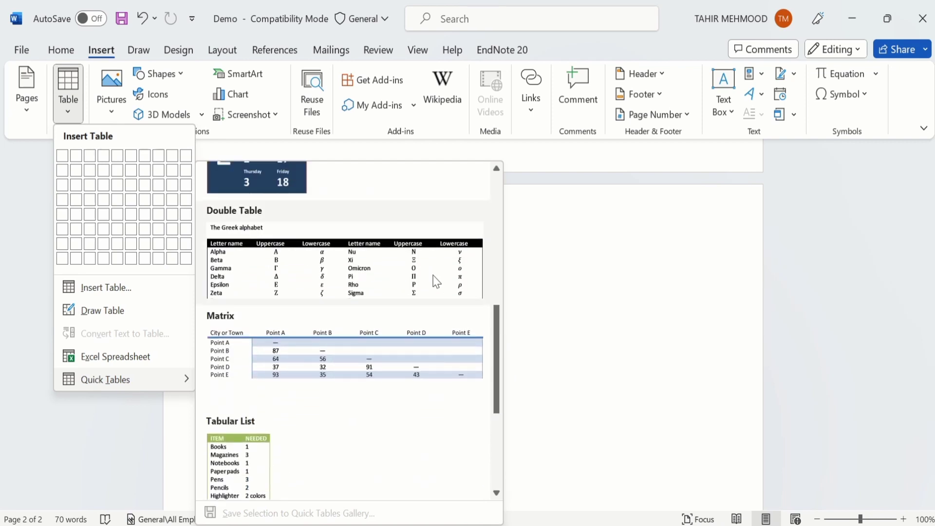
pyautogui.click(436, 281)
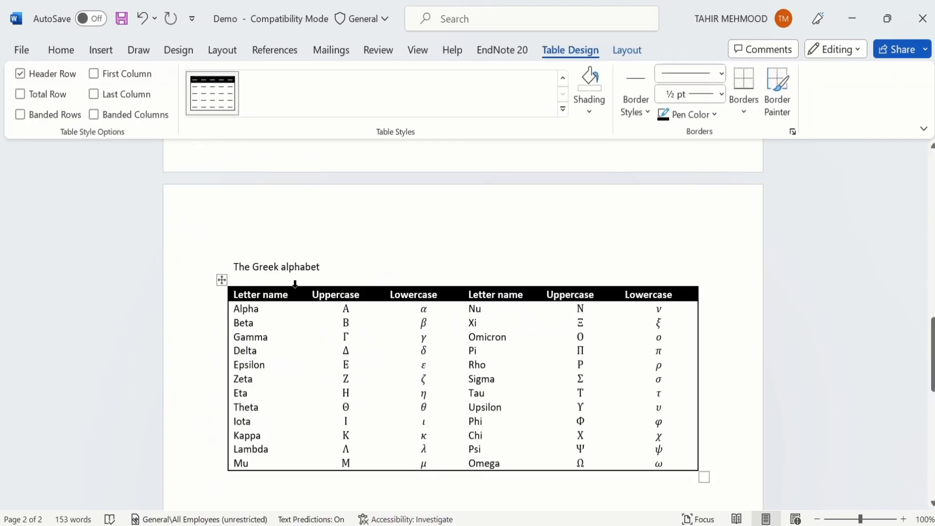
# - Replace 'Alpha' with 'beta' and the equation's uppercase A with B in the first row
pyautogui.click(262, 312)
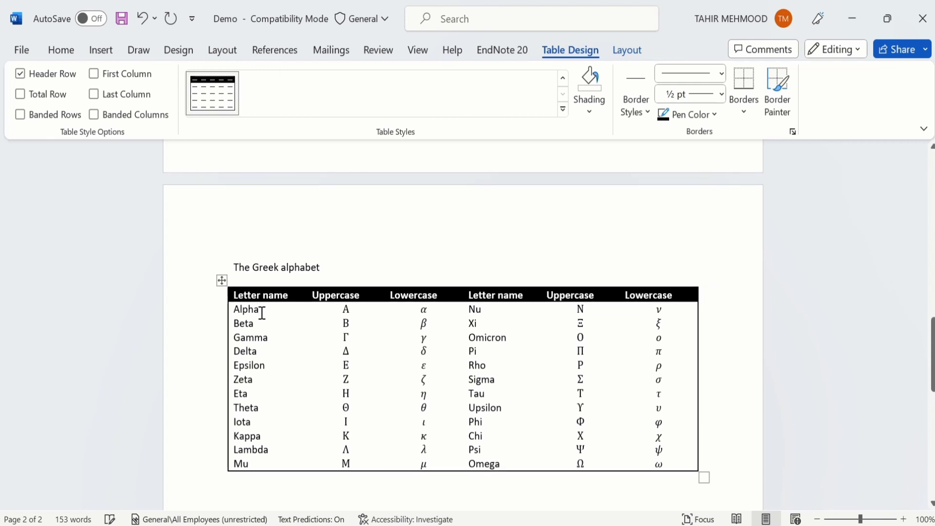
pyautogui.press('BackSpace')
pyautogui.press('BackSpace')
pyautogui.press('BackSpace')
pyautogui.press('BackSpace')
pyautogui.press('BackSpace')
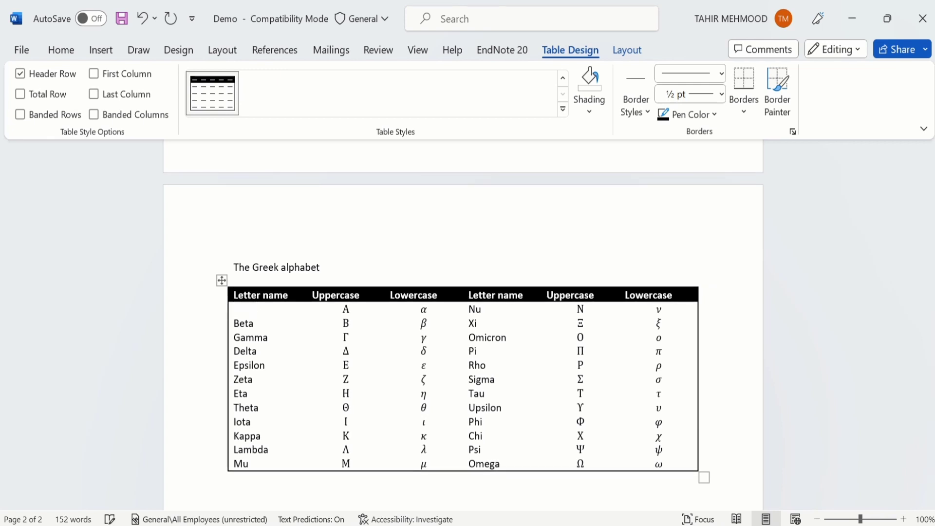
pyautogui.write('beta')
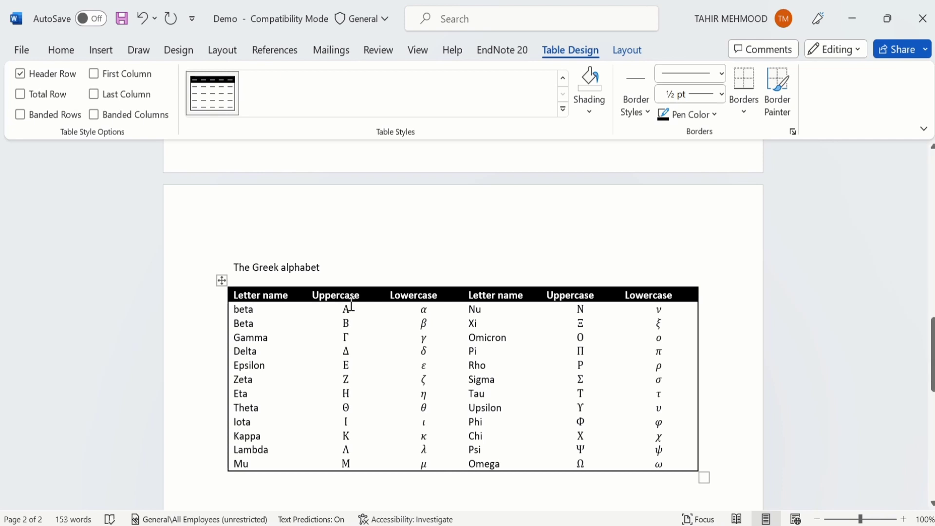
pyautogui.click(352, 312)
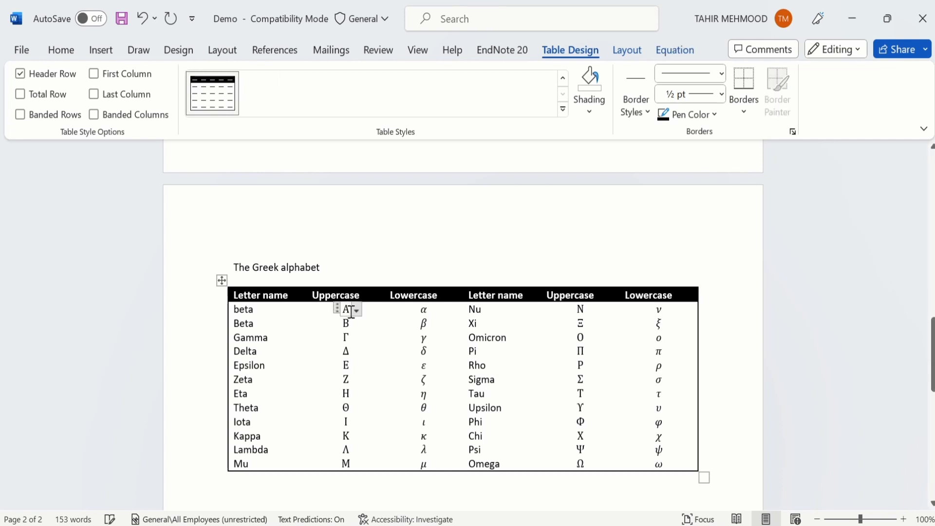
pyautogui.doubleClick(351, 311)
pyautogui.press('BackSpace')
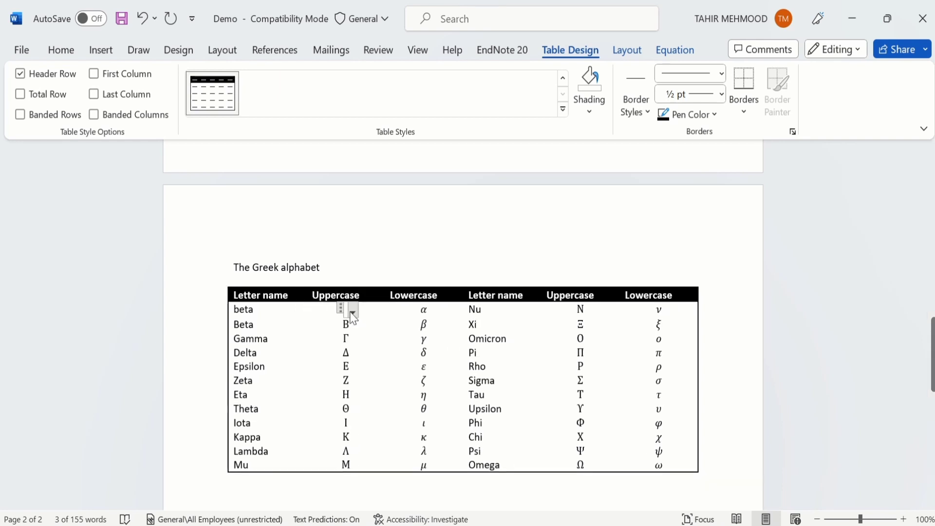
pyautogui.write('B')
pyautogui.click(357, 426)
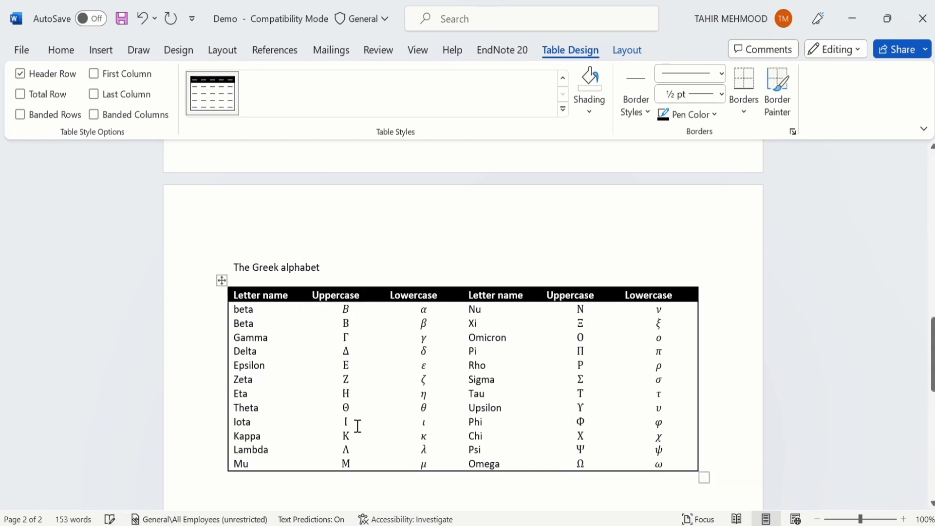
# - Delete the Greek alphabet table and its heading 'The Greek alphabet'
pyautogui.click(219, 279)
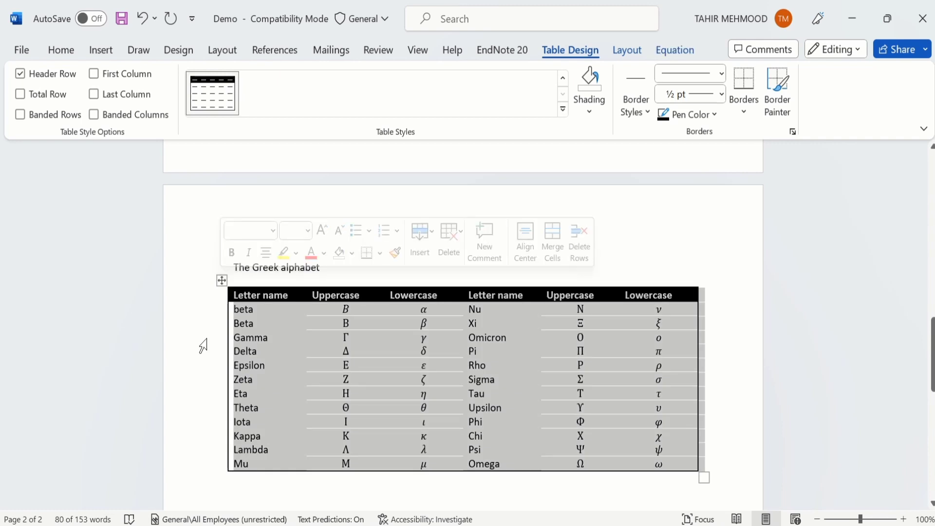
pyautogui.press('BackSpace')
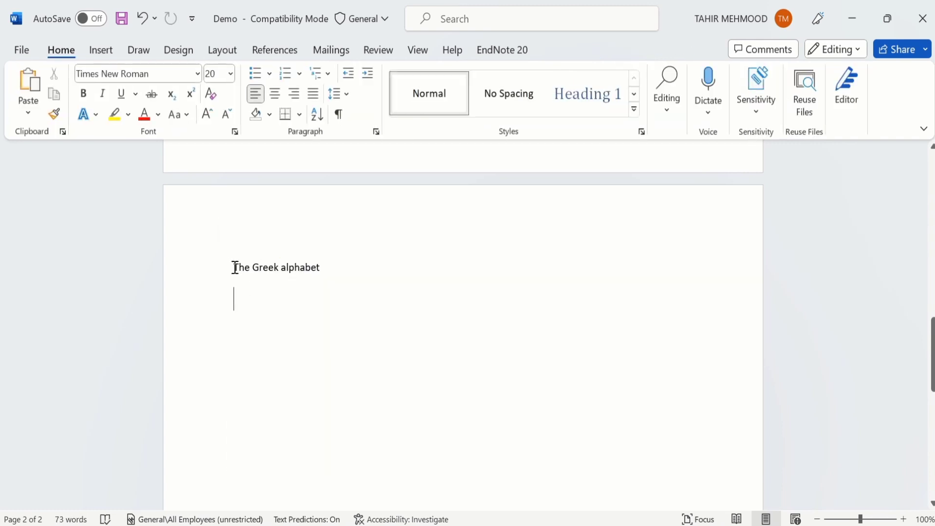
pyautogui.moveTo(235, 267); pyautogui.dragTo(305, 273)
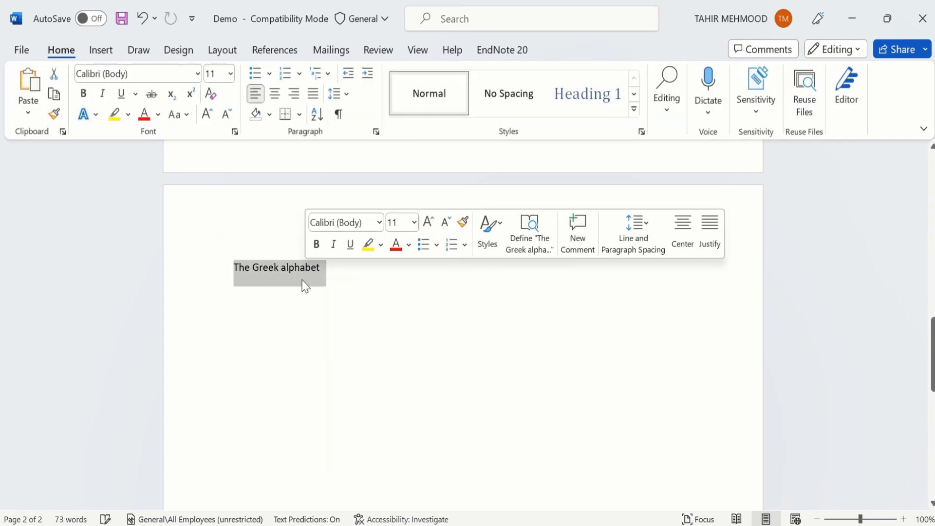
pyautogui.press('BackSpace')
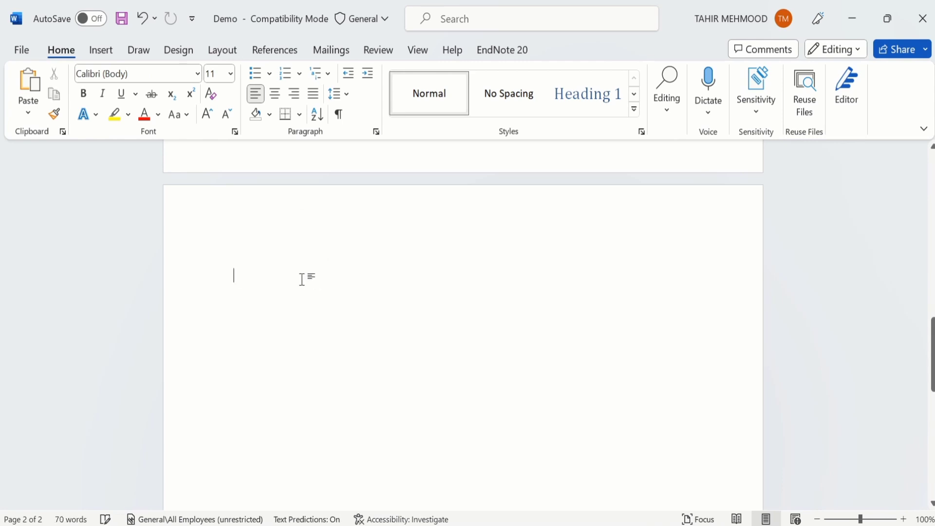
# - Insert a 6-column, 4-row table and fill the first column with No, 1, 2, 3
pyautogui.click(101, 52)
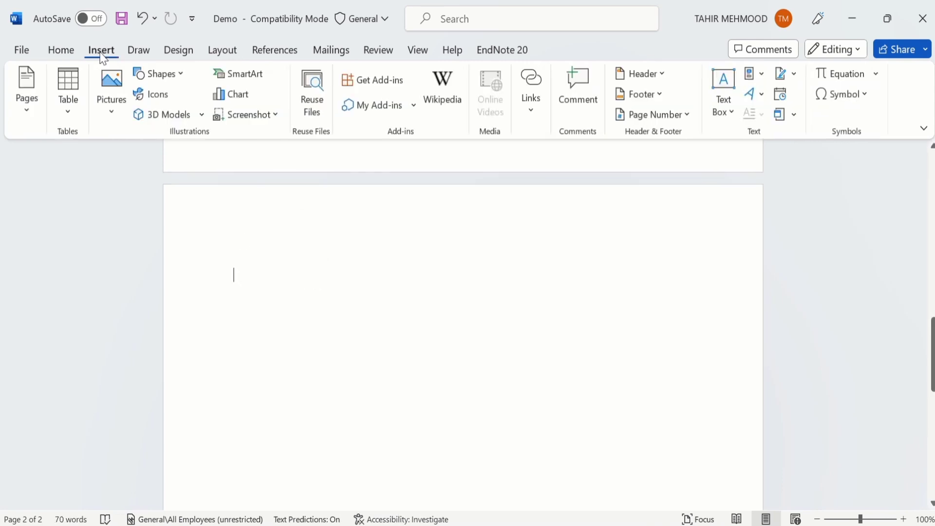
pyautogui.click(68, 117)
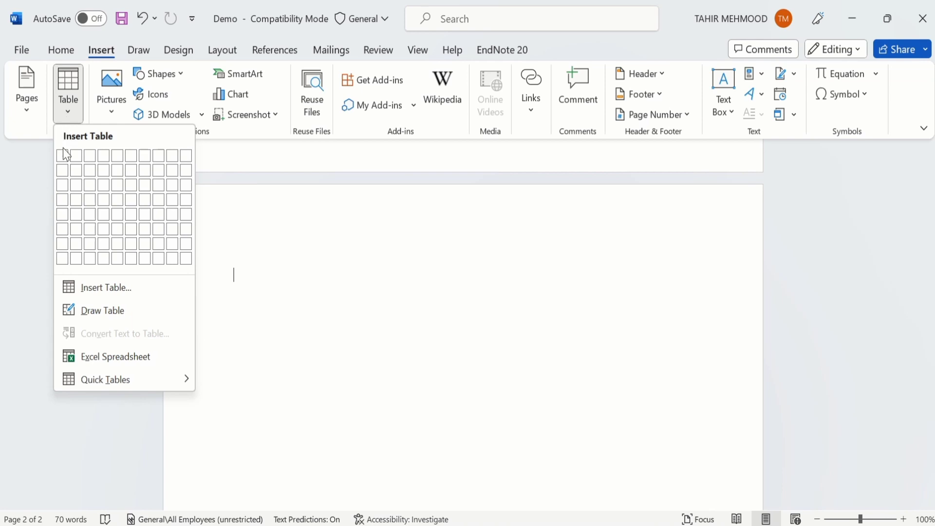
pyautogui.click(133, 200)
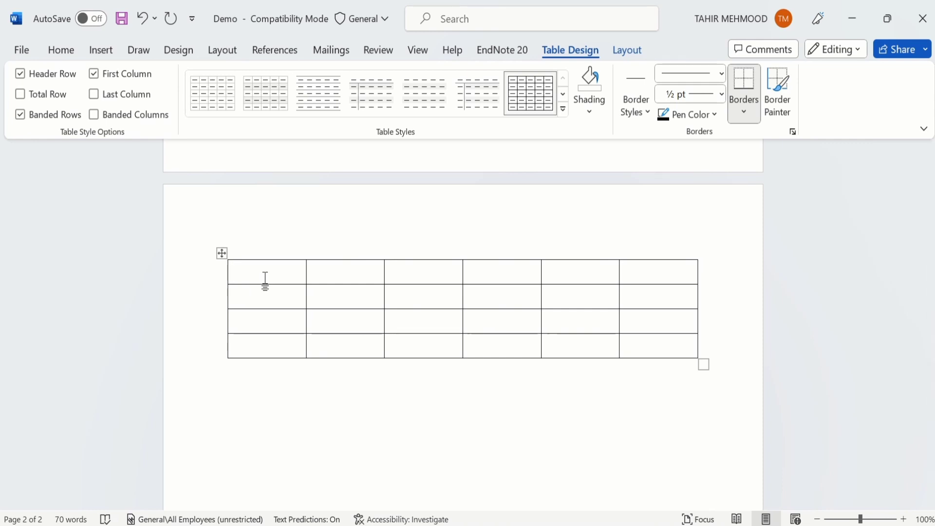
pyautogui.write('No')
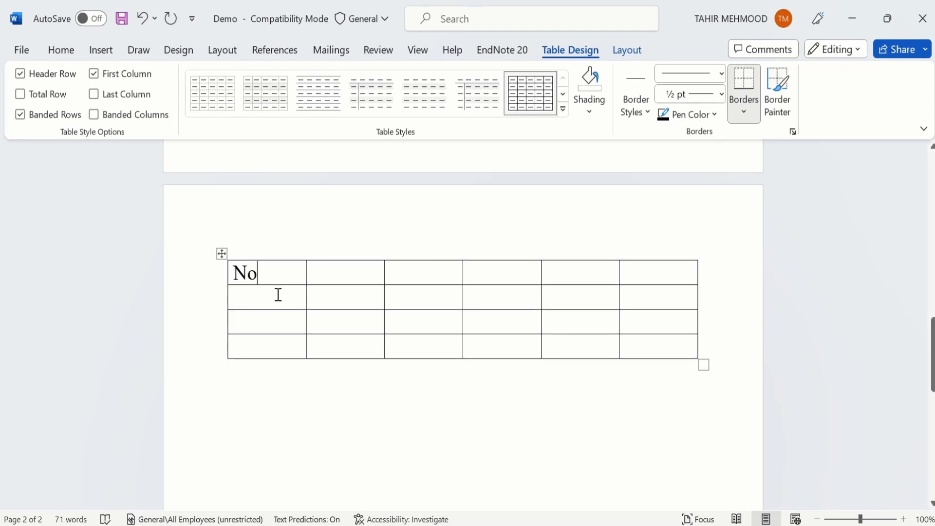
pyautogui.click(278, 295)
pyautogui.write('1')
pyautogui.press('Down')
pyautogui.write('2')
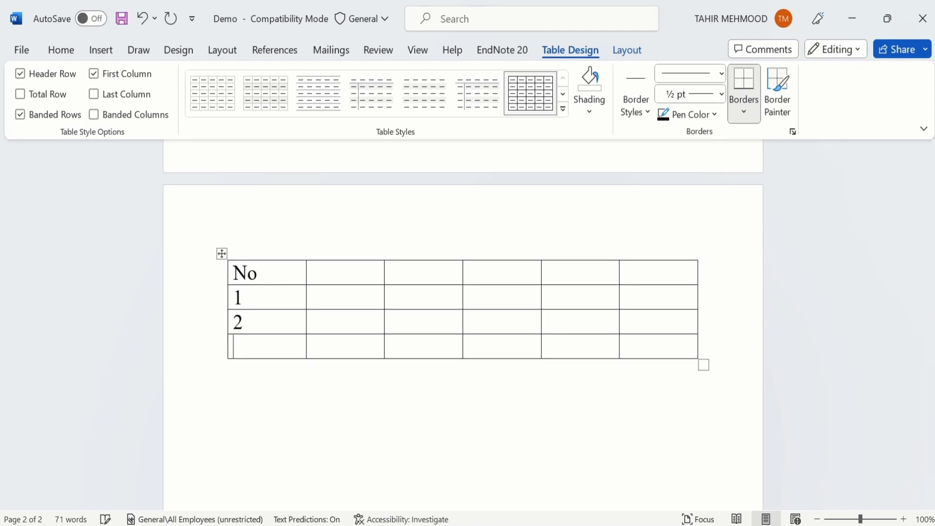
pyautogui.press('Down')
pyautogui.write('3')
# - Fill the second column with the header Marks and values 23, 44, 66
pyautogui.click(365, 266)
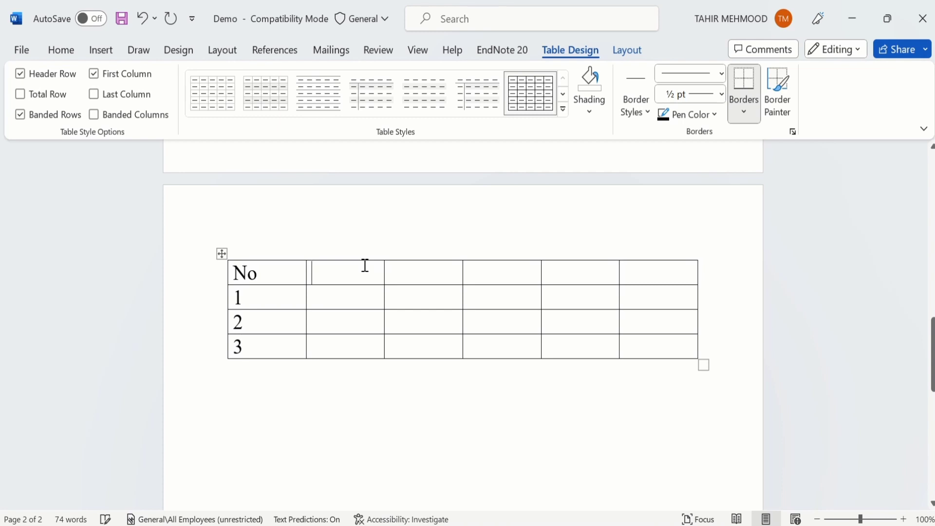
pyautogui.write('M')
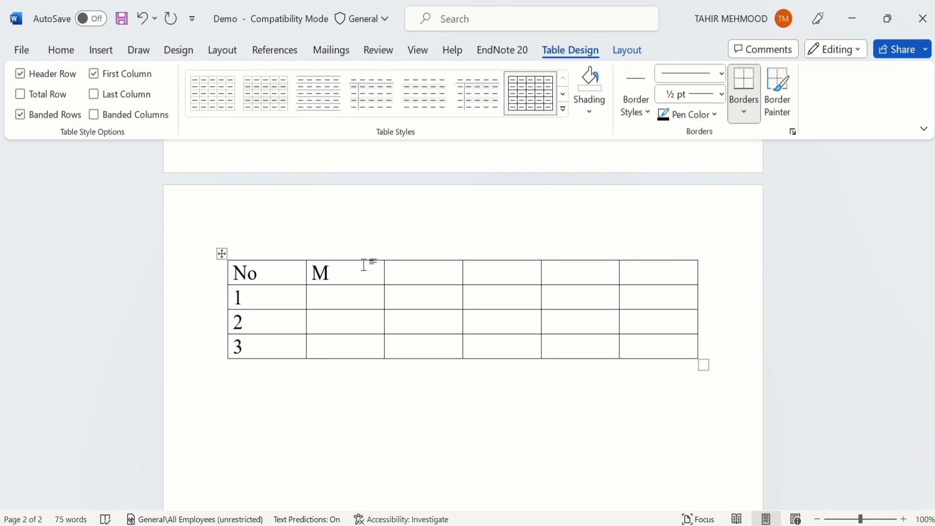
pyautogui.write('arks')
pyautogui.click(314, 297)
pyautogui.write('23')
pyautogui.click(314, 322)
pyautogui.write('44')
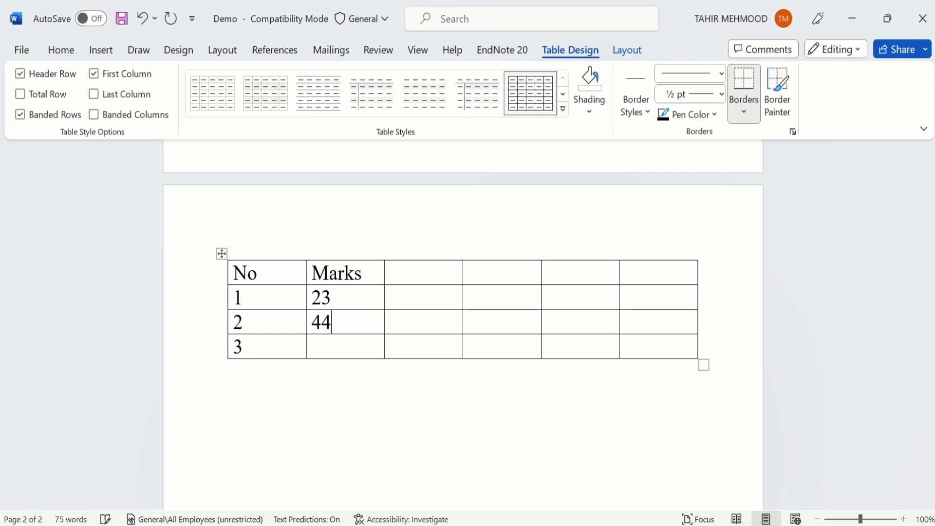
pyautogui.click(314, 346)
pyautogui.write('66')
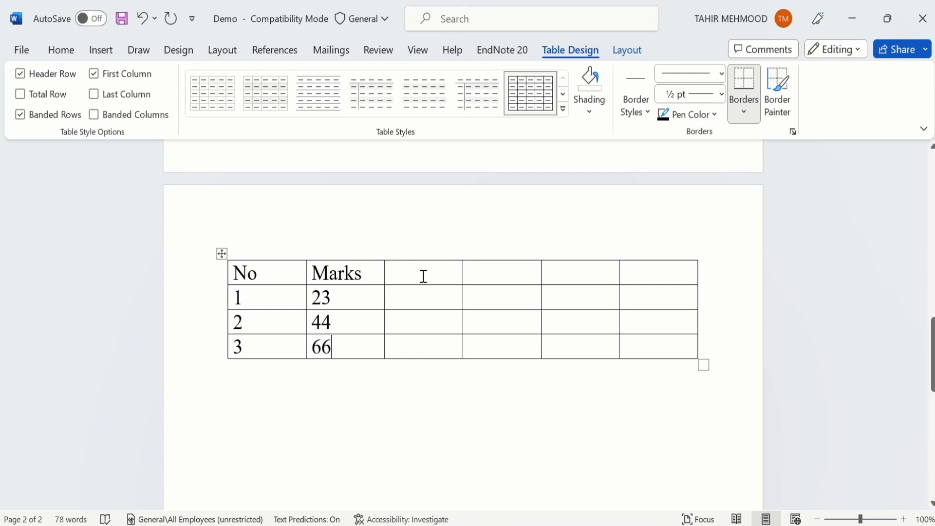
# - Fill the third column with the header Bio and values 23, 43, 12
pyautogui.click(424, 275)
pyautogui.write('Bio')
pyautogui.click(426, 296)
pyautogui.write('23')
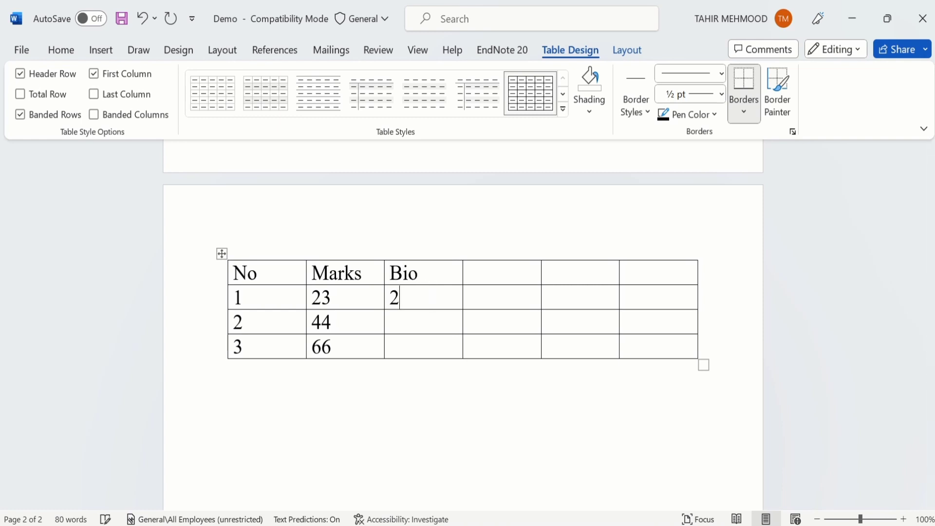
pyautogui.press('Down')
pyautogui.write('43')
pyautogui.press('Down')
pyautogui.write('12')
pyautogui.click(388, 403)
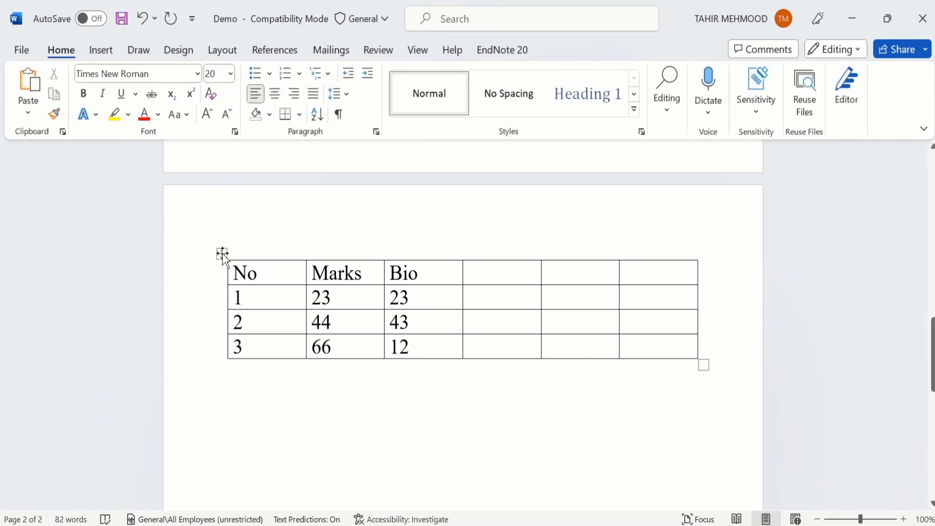
# - Apply the red Grid Table 4 style to the score table, after trying purple and orange styles
pyautogui.click(222, 254)
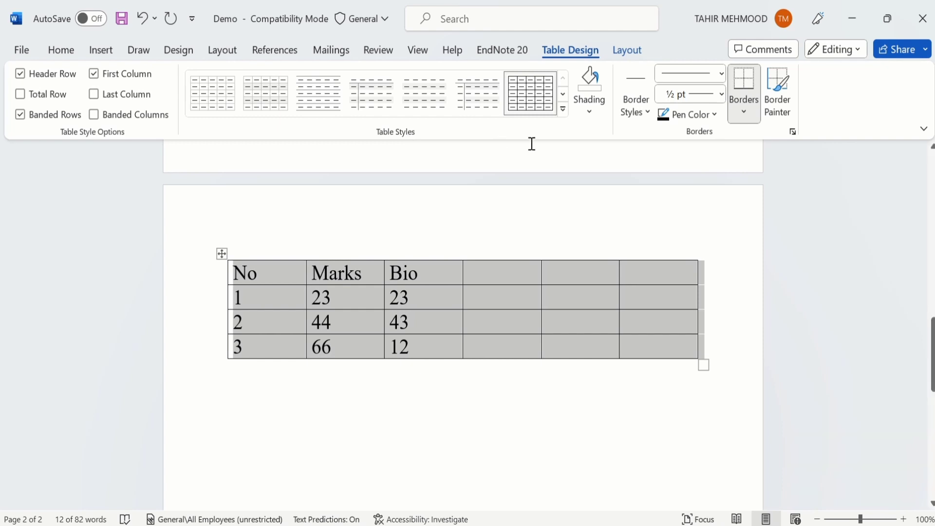
pyautogui.click(563, 112)
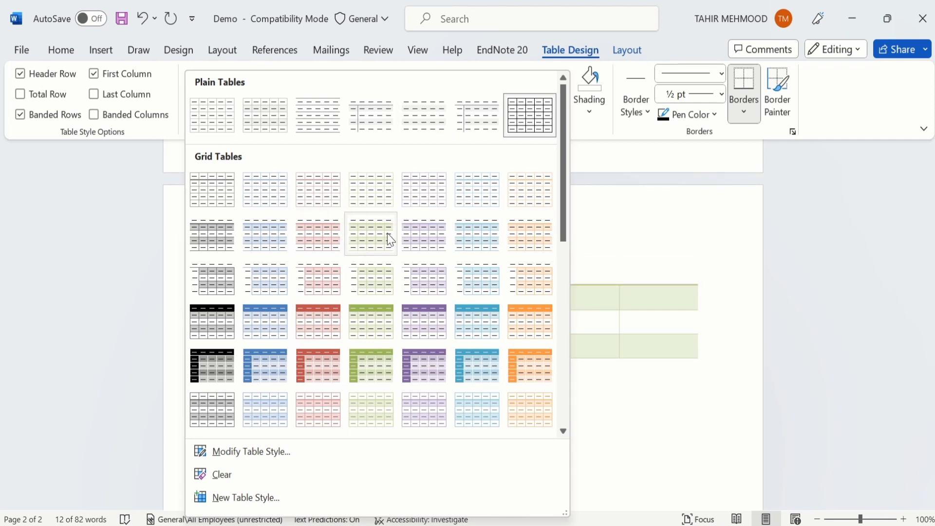
pyautogui.click(430, 320)
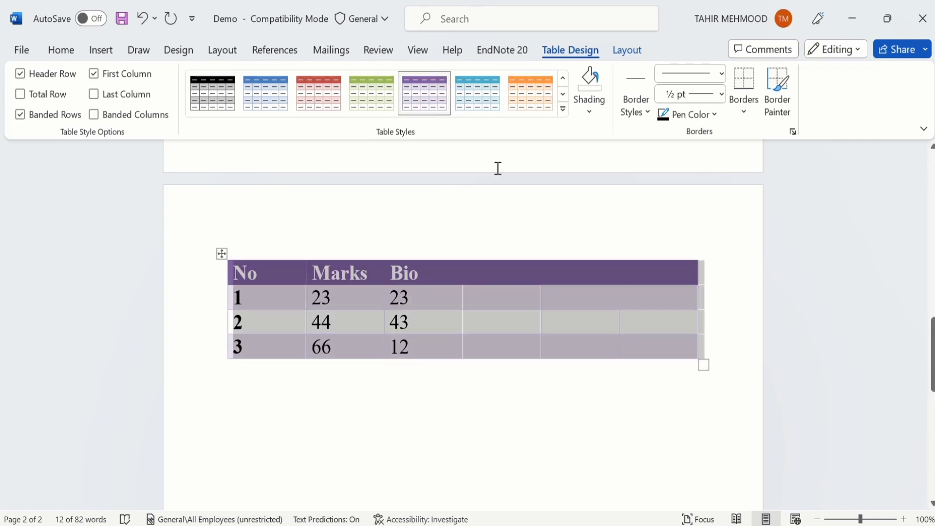
pyautogui.click(530, 93)
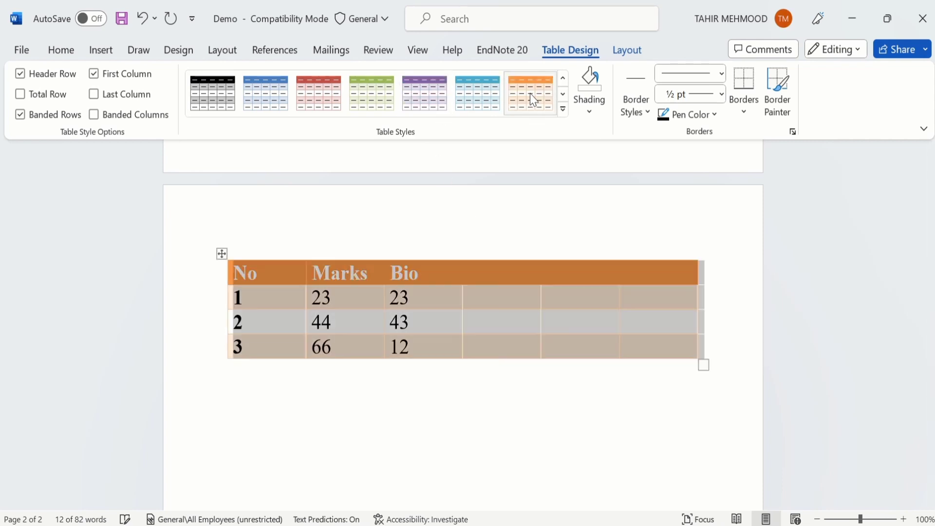
pyautogui.click(320, 97)
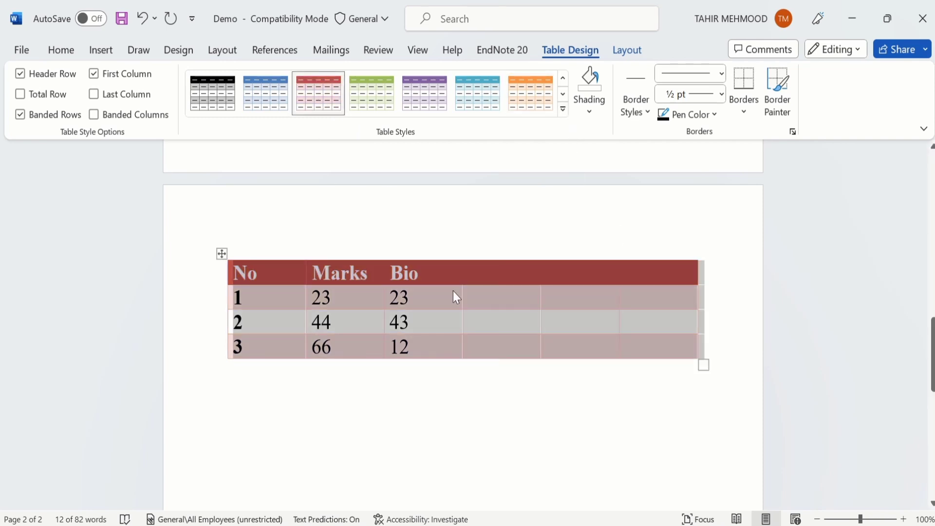
pyautogui.click(415, 304)
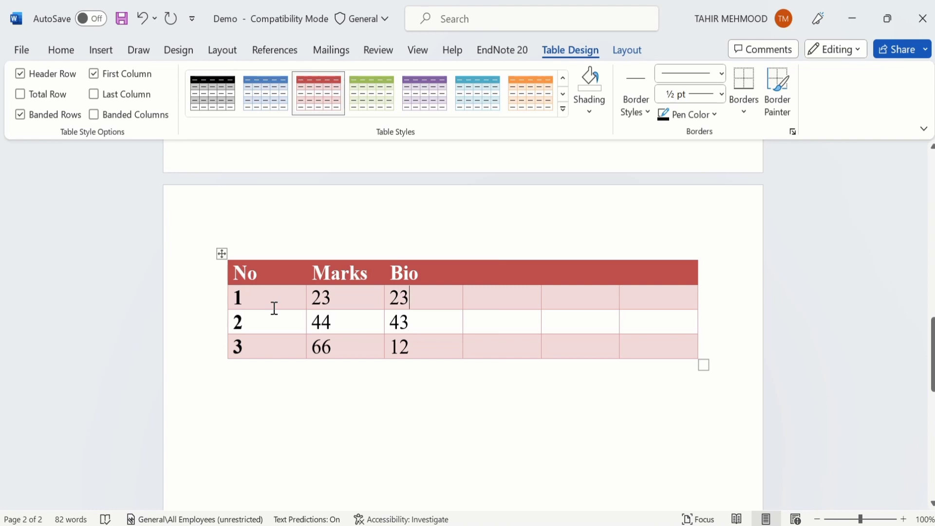
pyautogui.moveTo(225, 310)
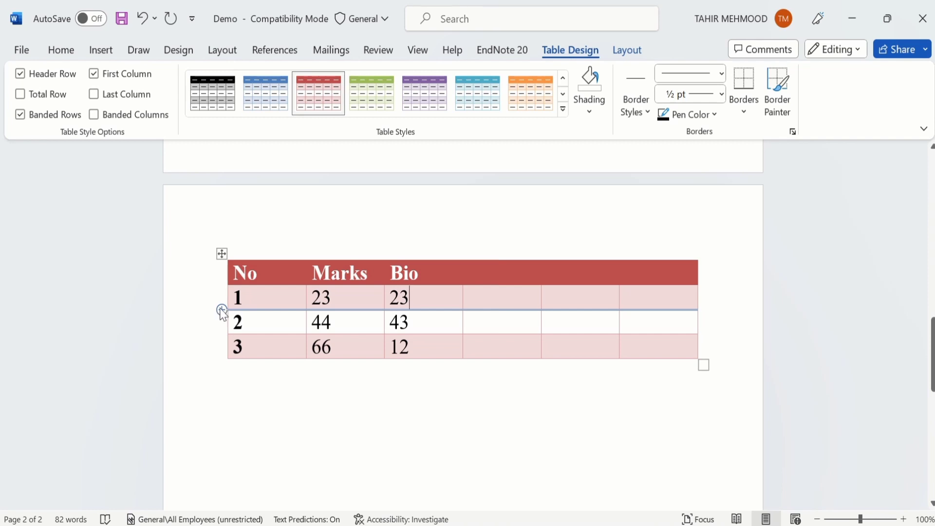
# - Add a row below row 1 and enter 2 under No and 34 under Marks
pyautogui.click(221, 310)
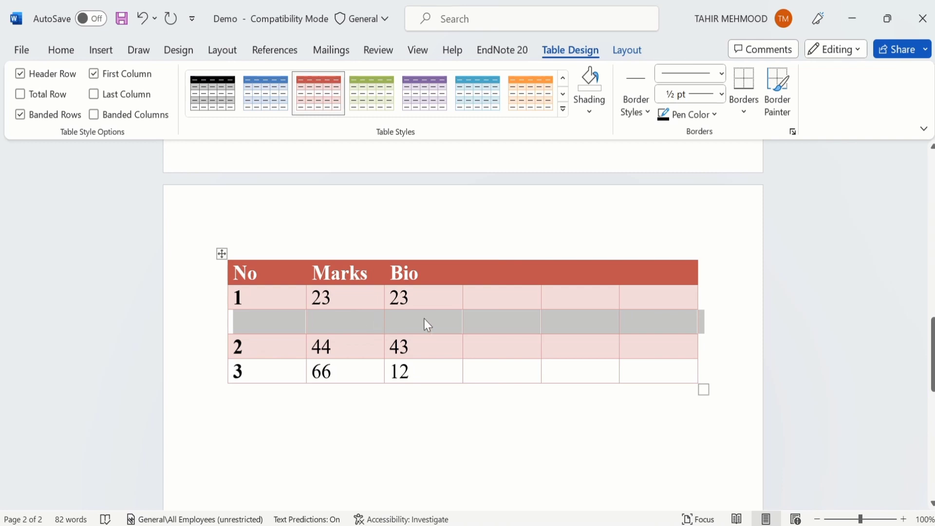
pyautogui.click(295, 333)
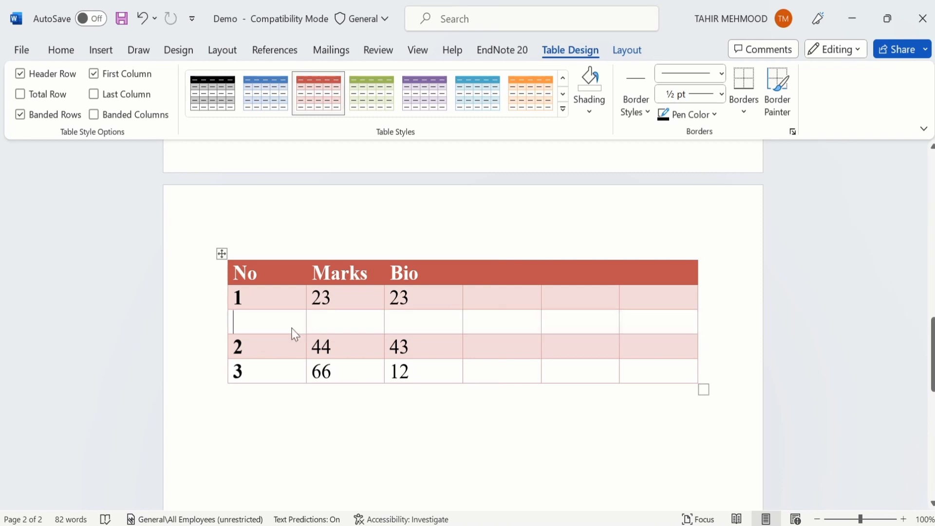
pyautogui.write('2')
pyautogui.click(326, 323)
pyautogui.write('34')
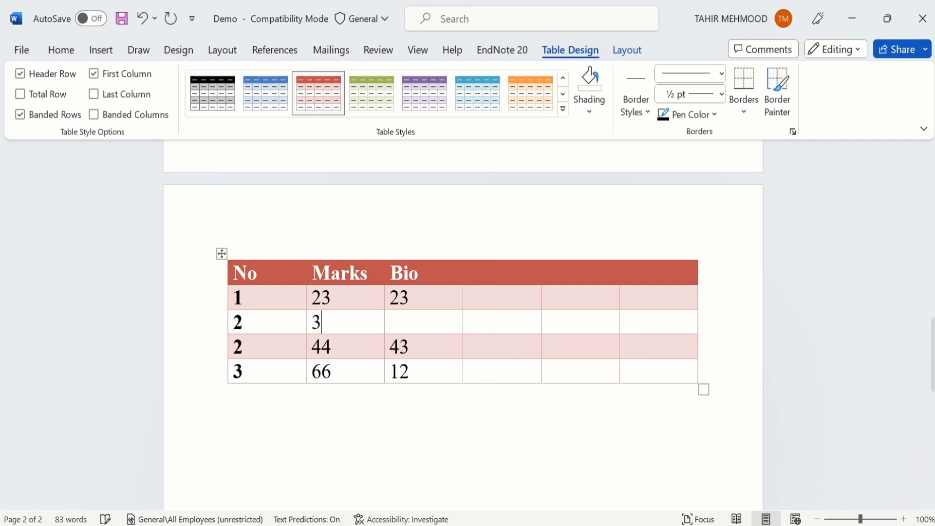
pyautogui.click(334, 428)
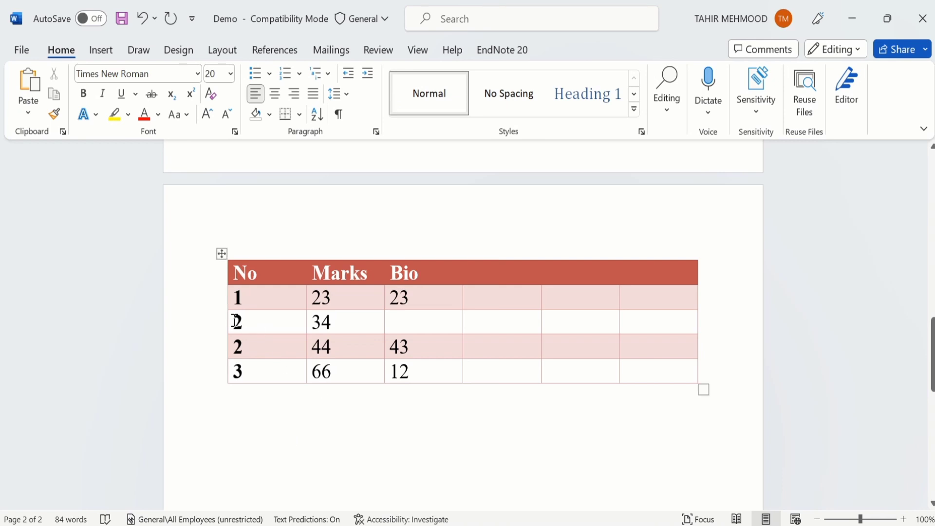
pyautogui.moveTo(251, 321); pyautogui.dragTo(672, 329)
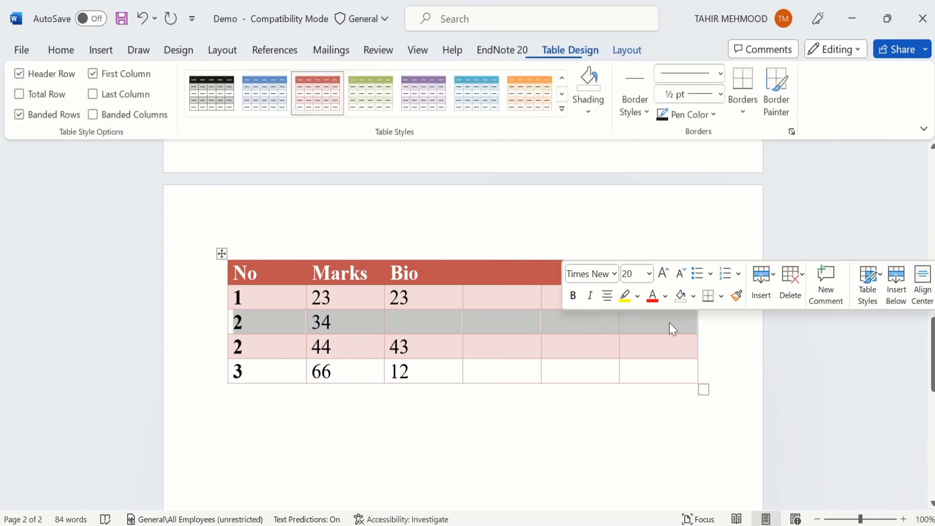
# - Remove the 2/34 row using Delete Cells with 'Delete entire row'
pyautogui.rightClick(576, 320)
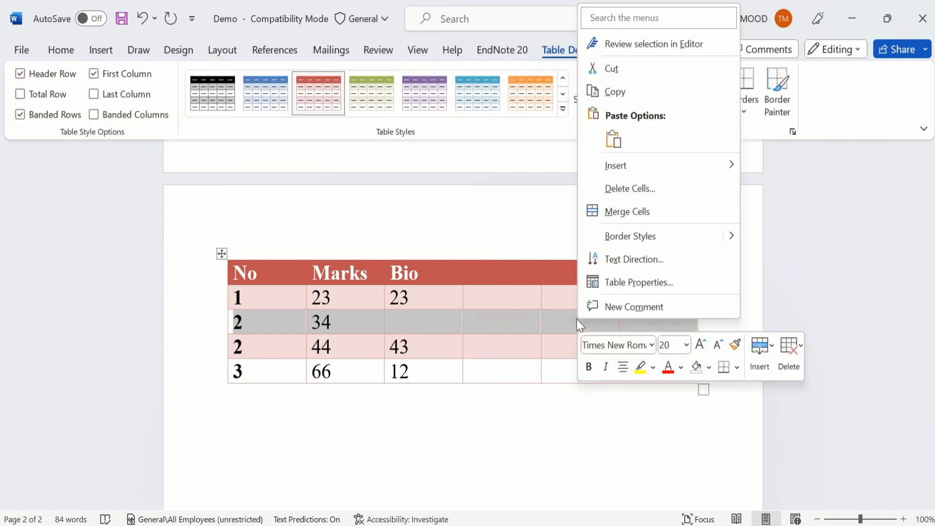
pyautogui.click(643, 193)
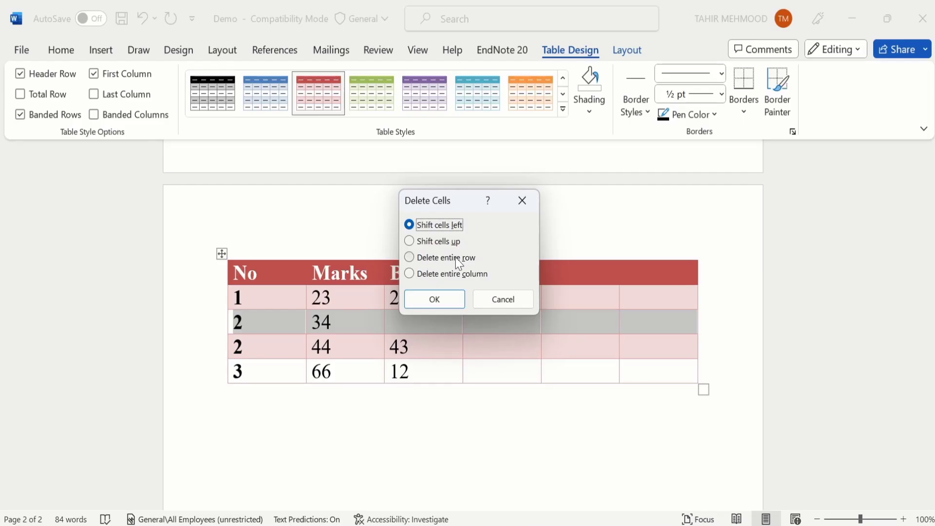
pyautogui.click(410, 258)
pyautogui.click(426, 299)
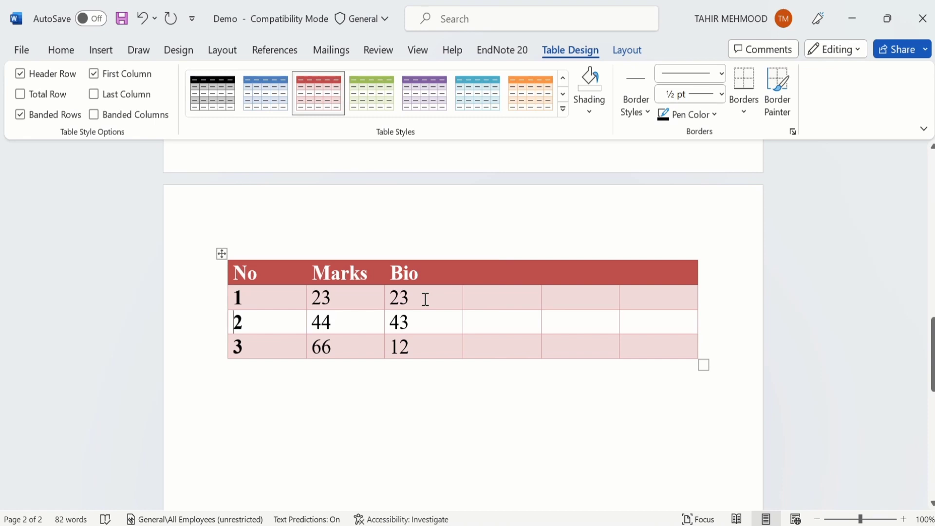
# - Add an empty row below the No 1 row using Insert Rows Below
pyautogui.doubleClick(237, 296)
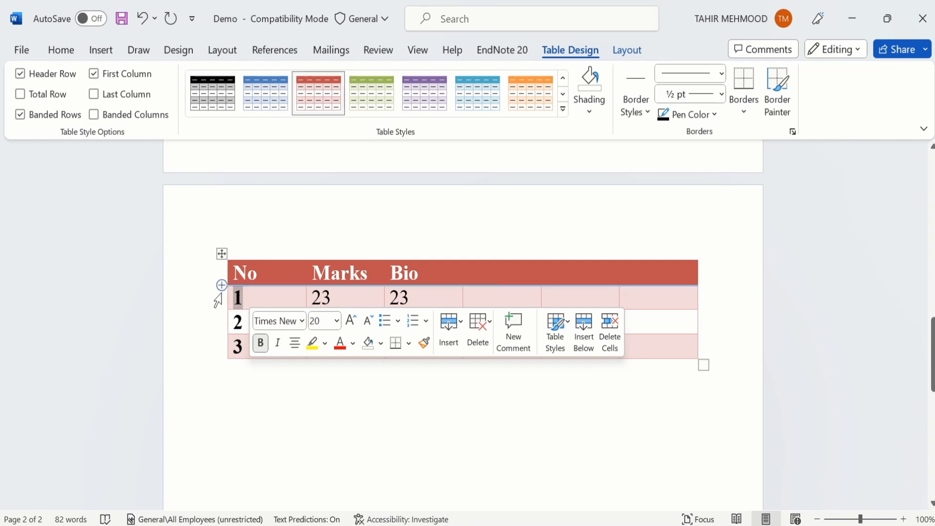
pyautogui.moveTo(223, 319)
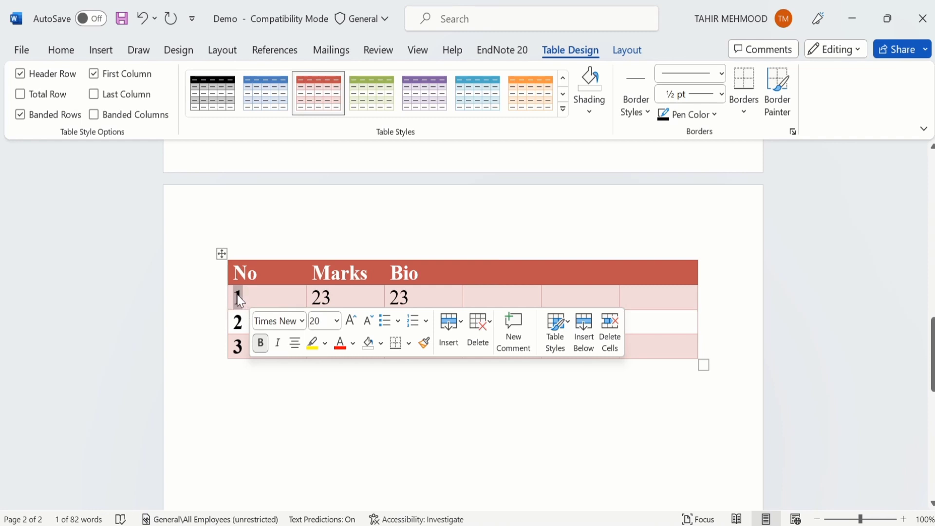
pyautogui.rightClick(240, 301)
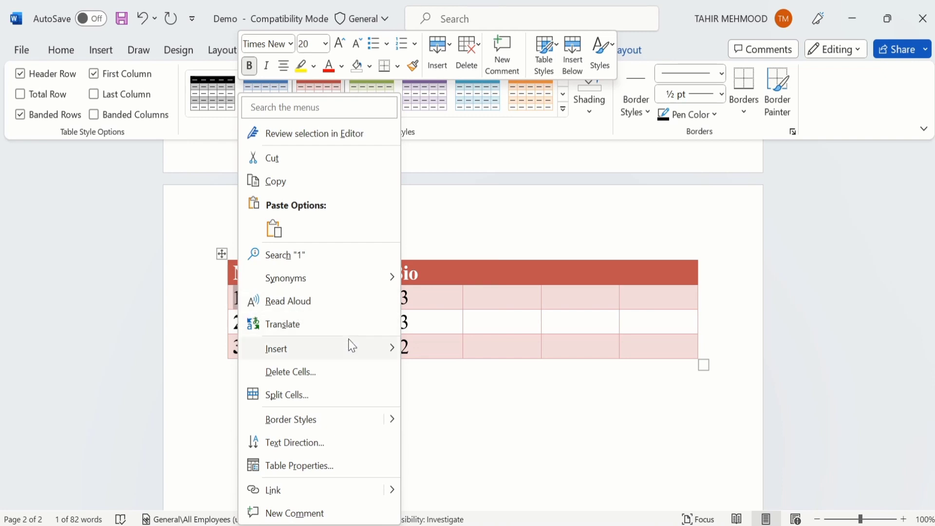
pyautogui.moveTo(353, 349)
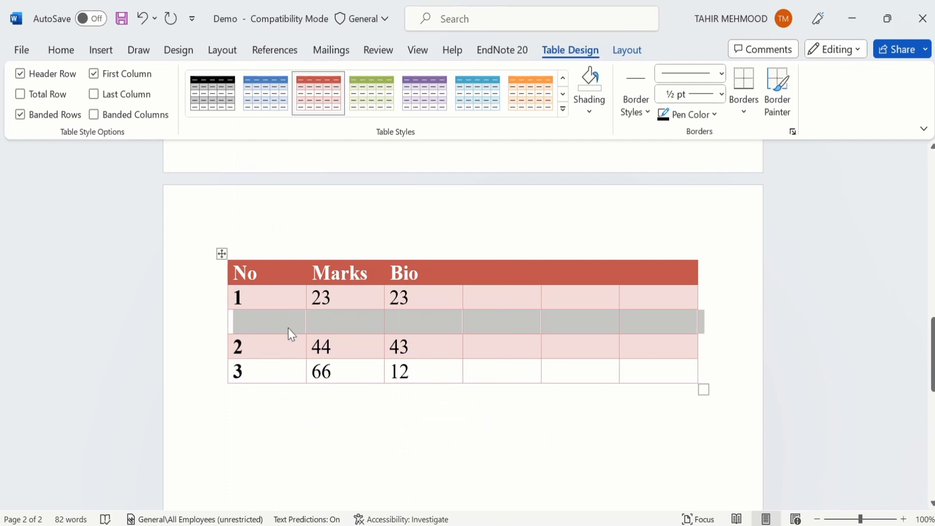
pyautogui.click(270, 319)
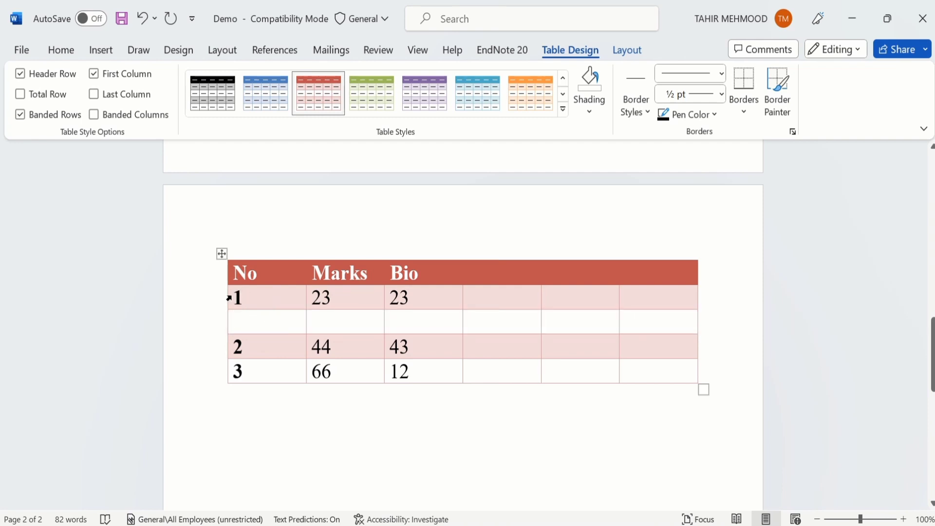
# - Add two empty columns to the right of the No column
pyautogui.moveTo(237, 298); pyautogui.dragTo(243, 298)
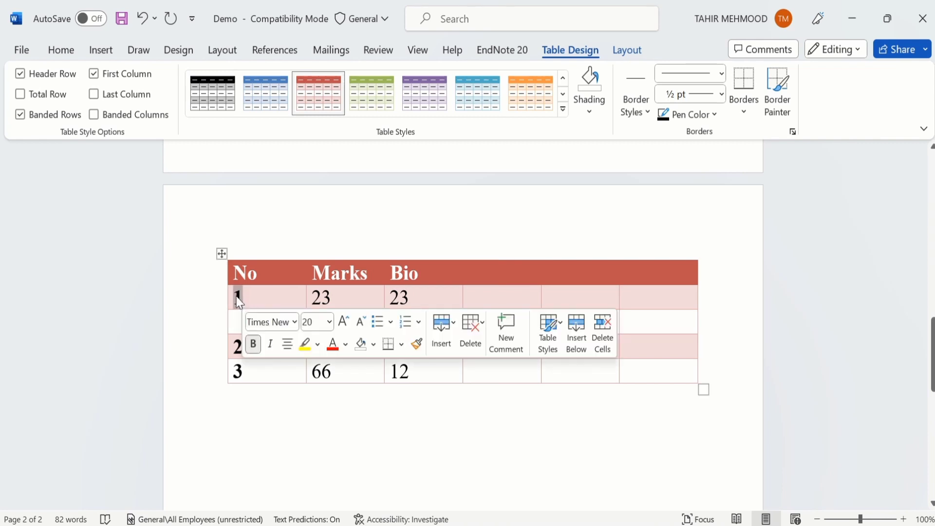
pyautogui.rightClick(239, 302)
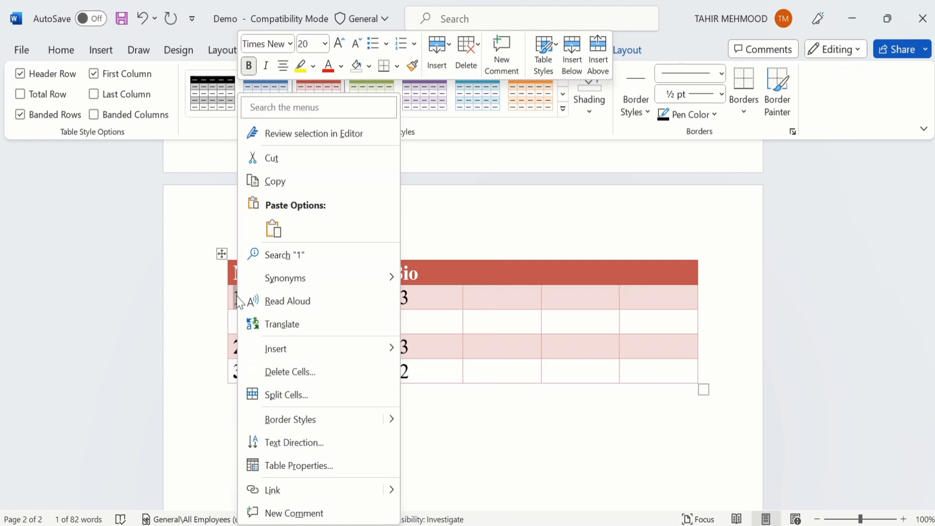
pyautogui.moveTo(335, 351)
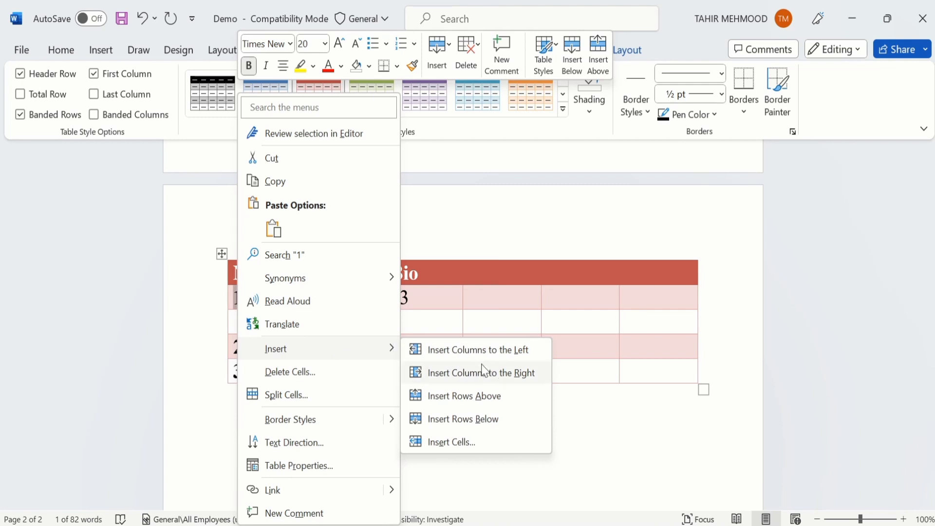
pyautogui.click(488, 378)
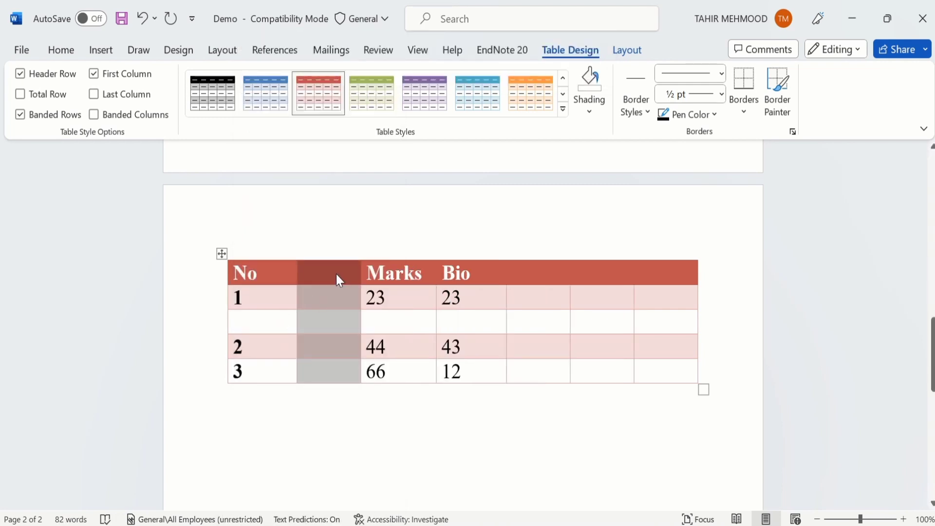
pyautogui.click(314, 298)
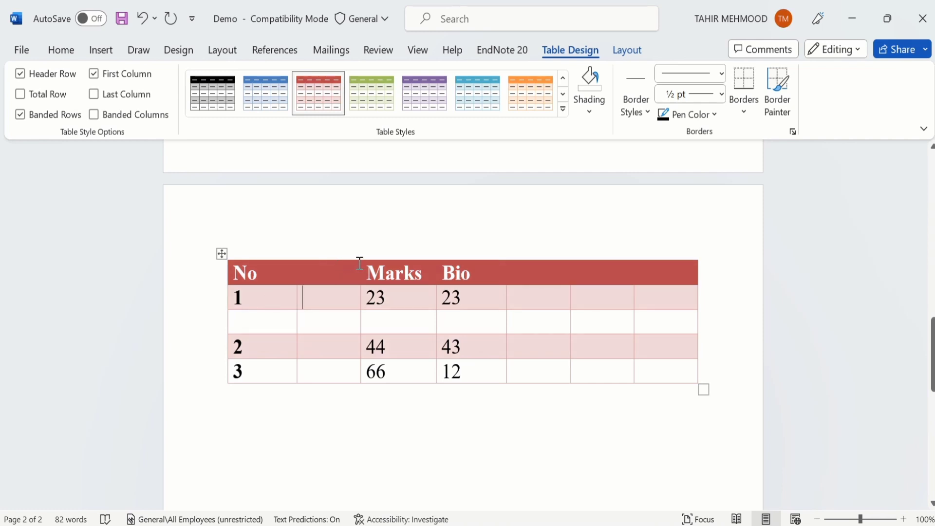
pyautogui.moveTo(361, 254)
pyautogui.click(361, 253)
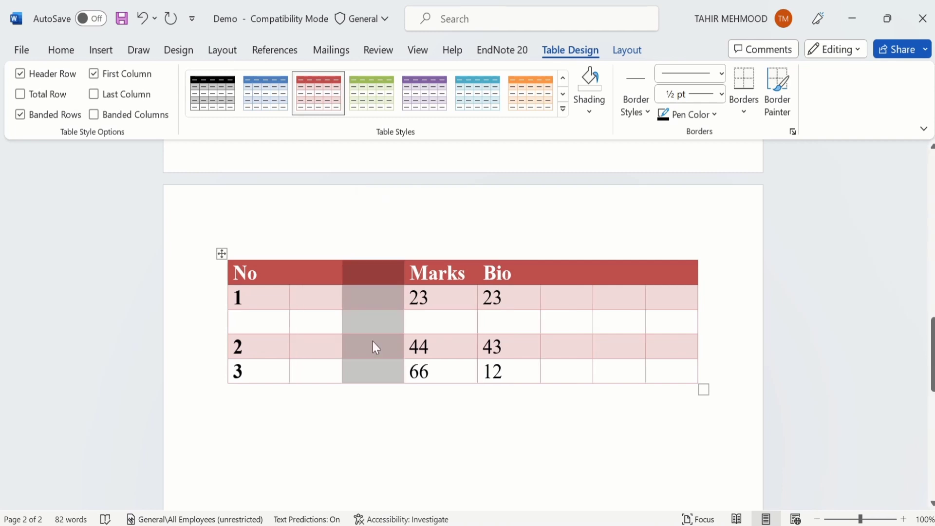
pyautogui.click(372, 410)
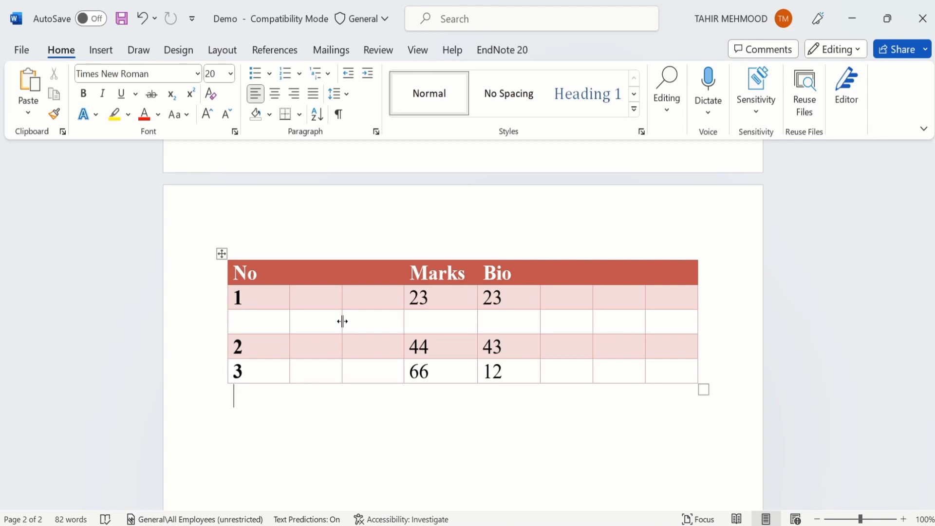
# - Drag the borders to narrow the first new column and make the No 1 row taller
pyautogui.moveTo(342, 322); pyautogui.dragTo(355, 323)
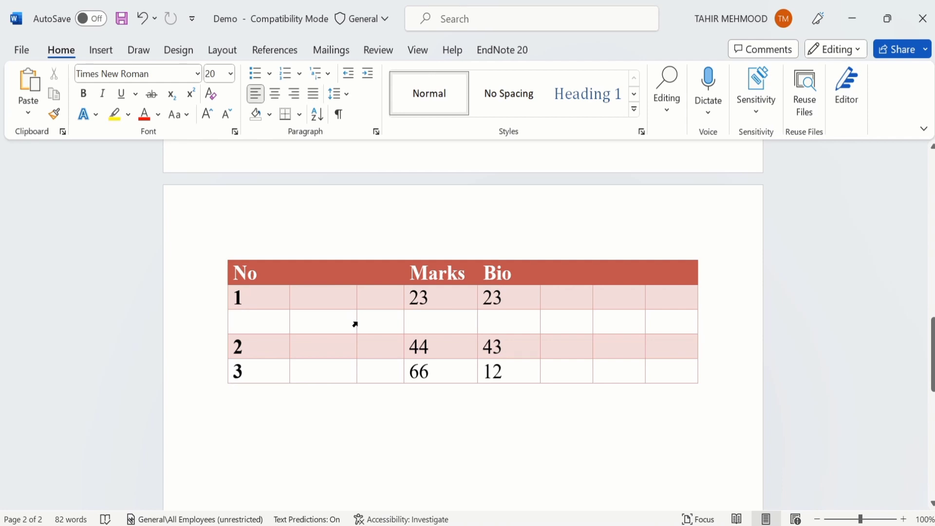
pyautogui.moveTo(356, 322); pyautogui.dragTo(315, 320)
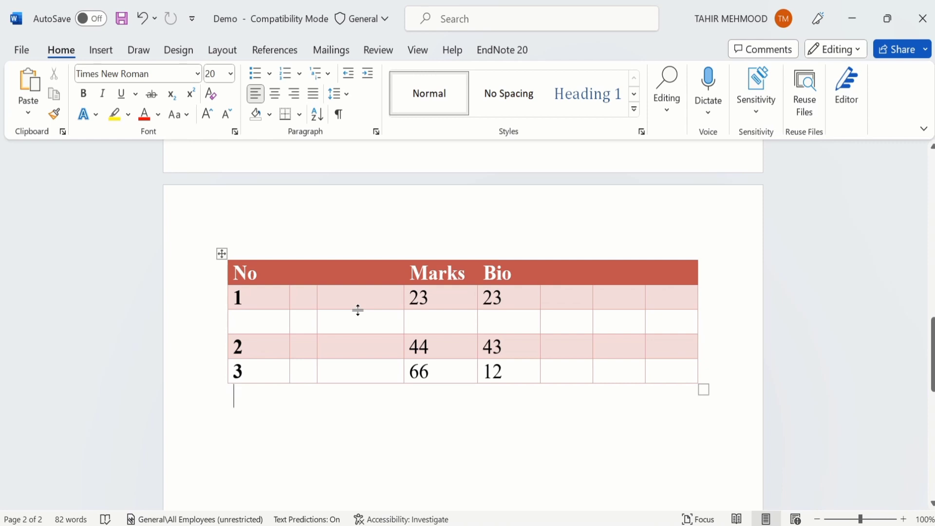
pyautogui.moveTo(358, 310); pyautogui.dragTo(358, 302)
pyautogui.moveTo(359, 311); pyautogui.dragTo(363, 323)
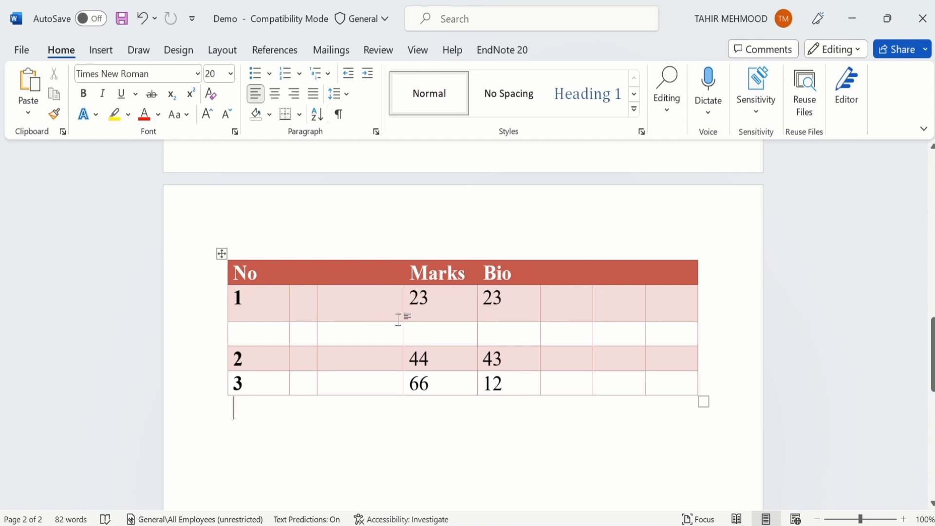
pyautogui.click(367, 330)
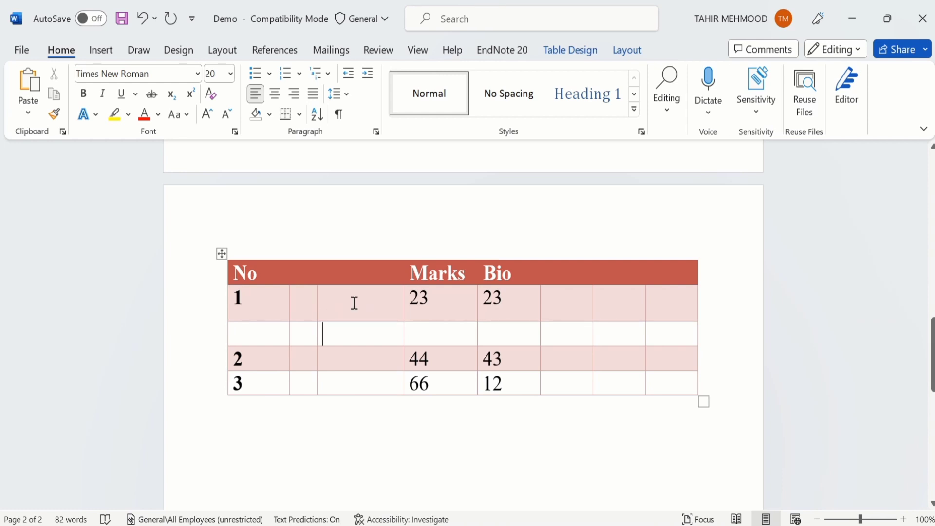
# - Give the whole table a 0.5" row height and a 0.5" column width, applied as about 0.55"
pyautogui.click(222, 254)
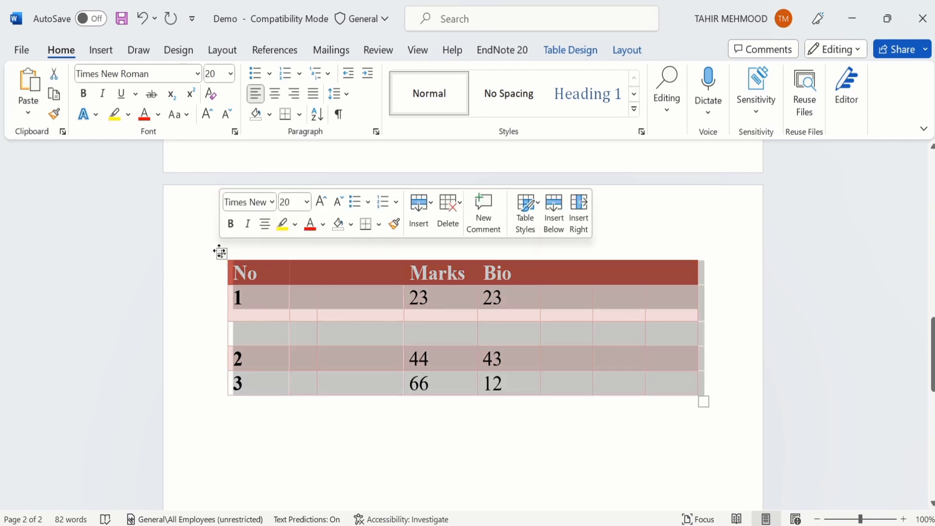
pyautogui.click(626, 51)
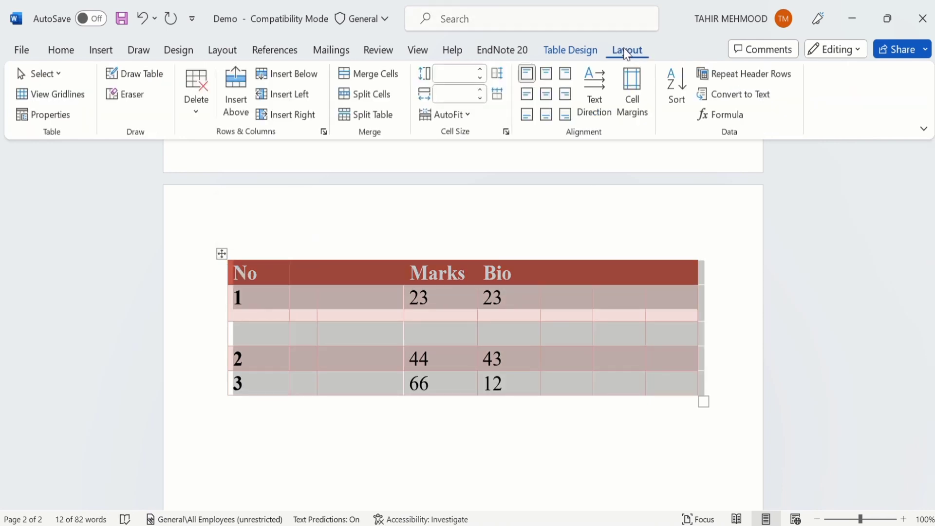
pyautogui.click(459, 73)
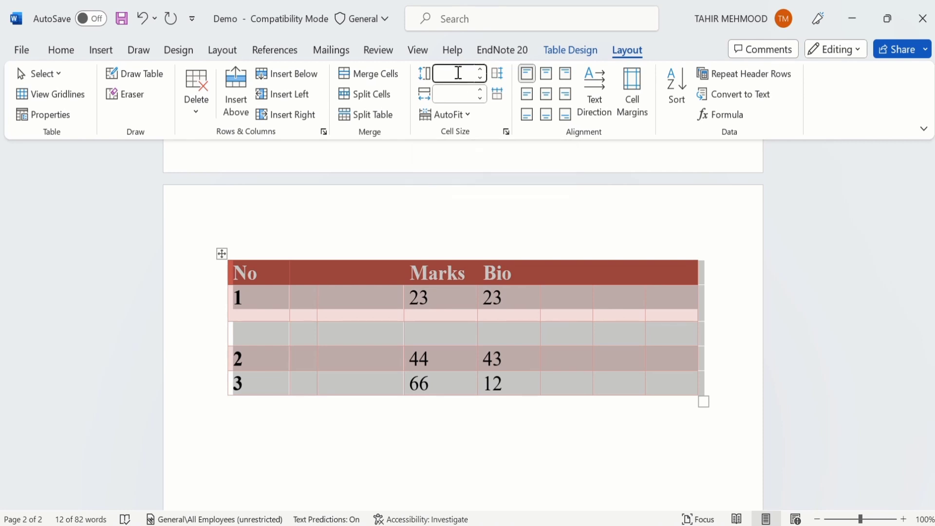
pyautogui.write('0.5')
pyautogui.press('Tab')
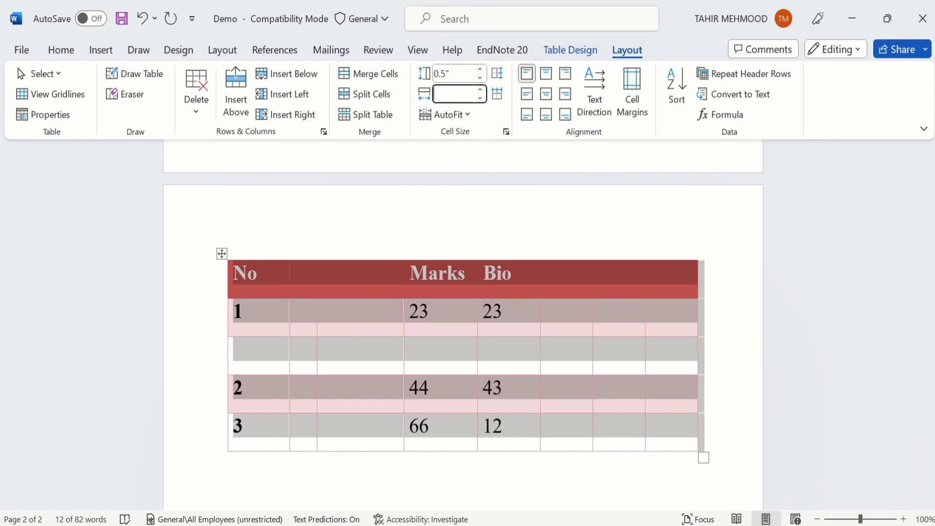
pyautogui.write('0.5')
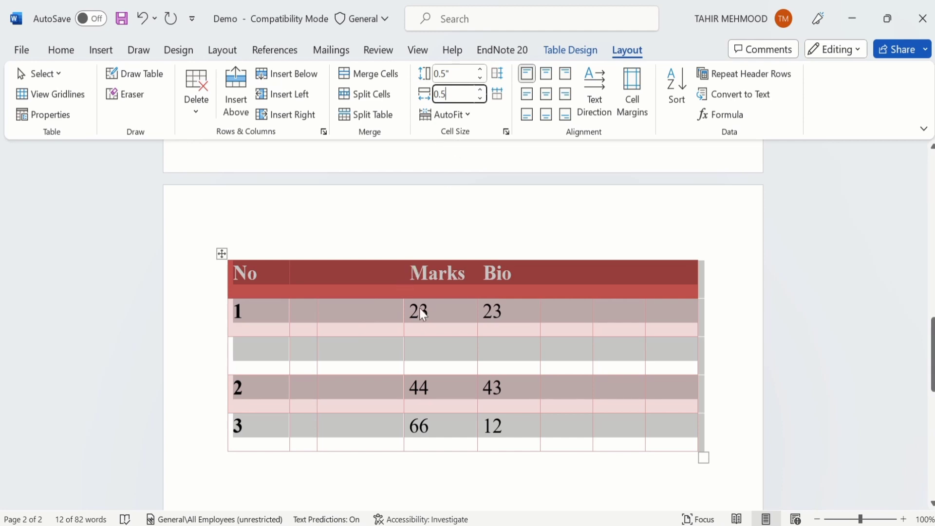
pyautogui.click(433, 316)
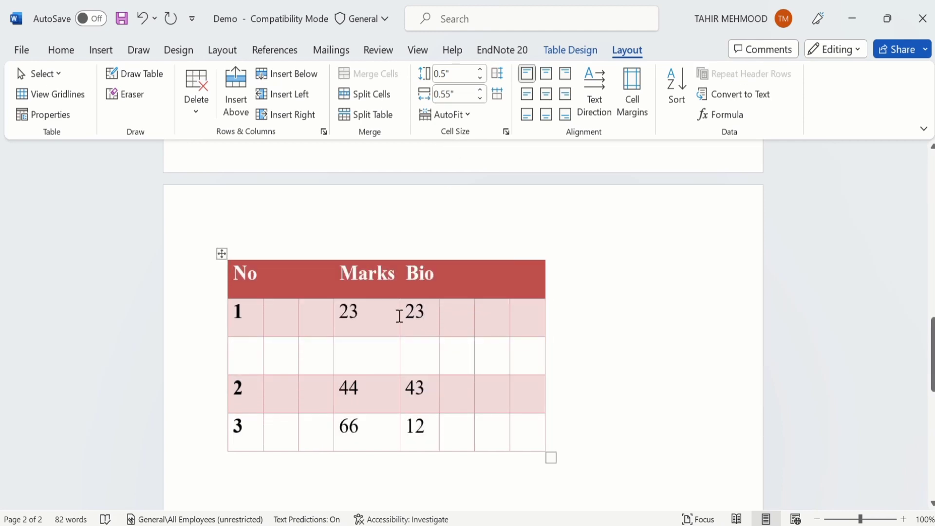